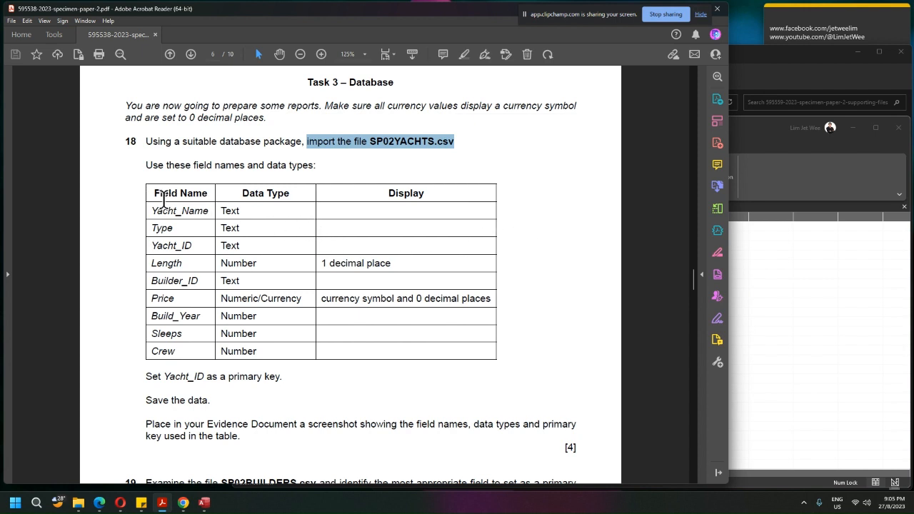
# Read task 18's field names, data types, display formats and primary key requirement in the exam paper.
pyautogui.moveTo(151, 190); pyautogui.dragTo(428, 349)
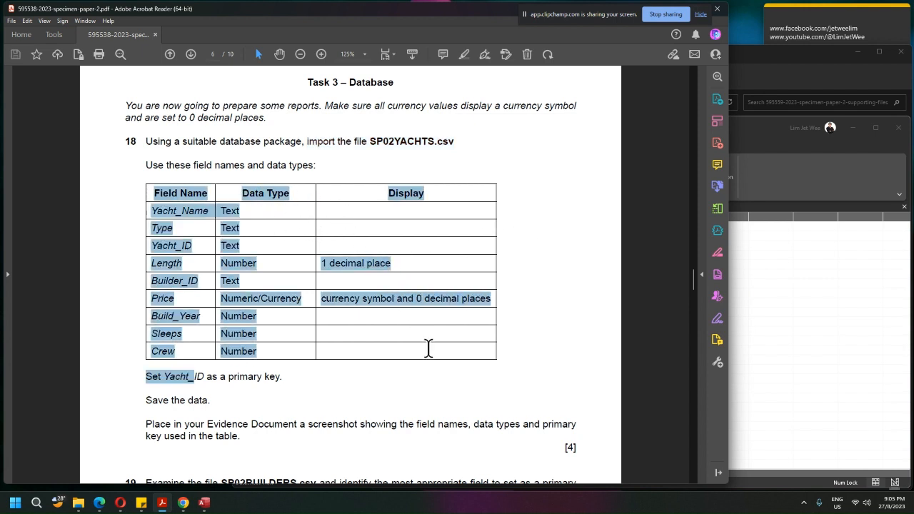
pyautogui.click(373, 331)
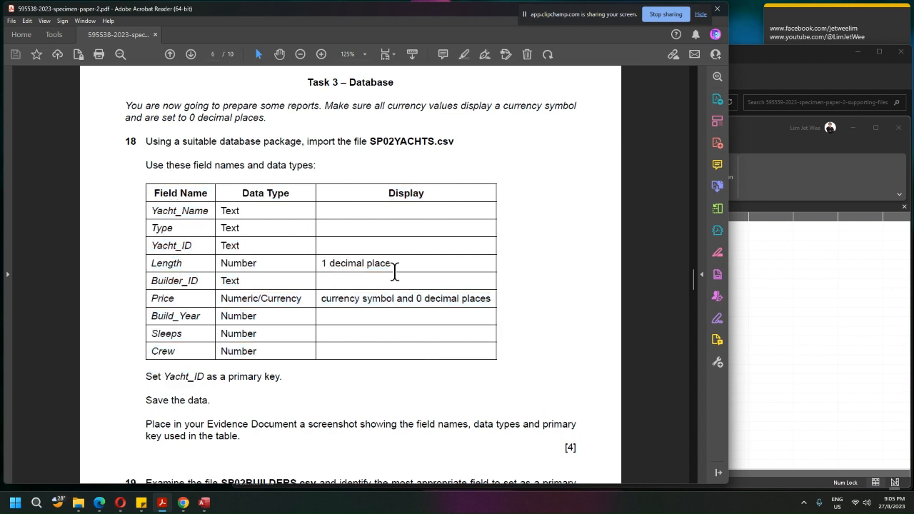
pyautogui.moveTo(394, 265); pyautogui.dragTo(322, 263)
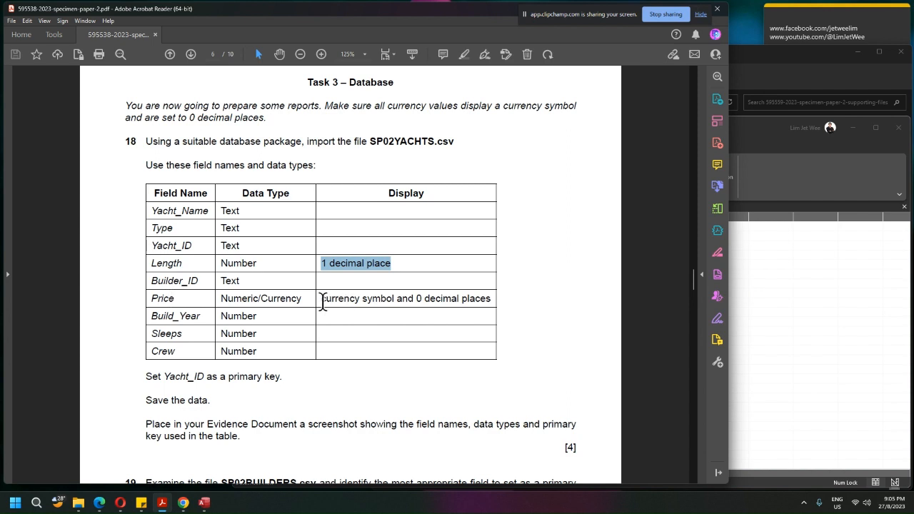
pyautogui.moveTo(321, 298); pyautogui.dragTo(481, 304)
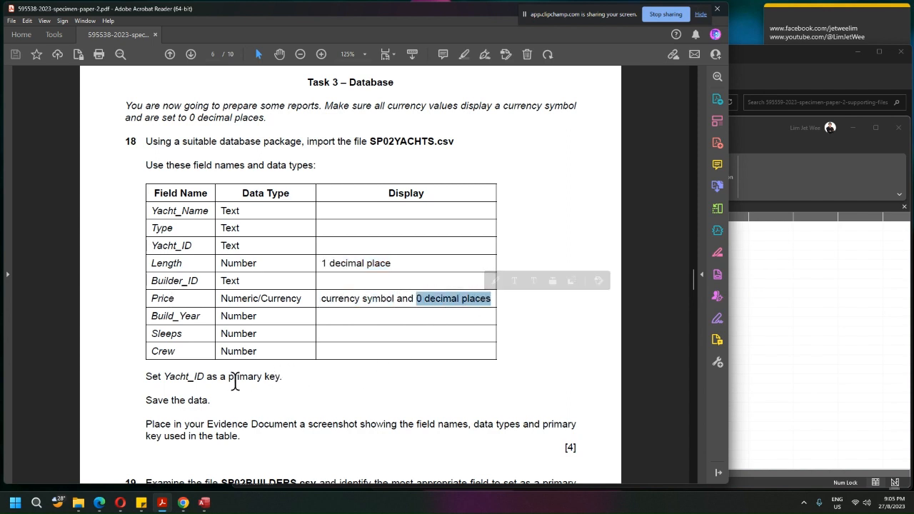
pyautogui.moveTo(284, 378); pyautogui.dragTo(155, 382)
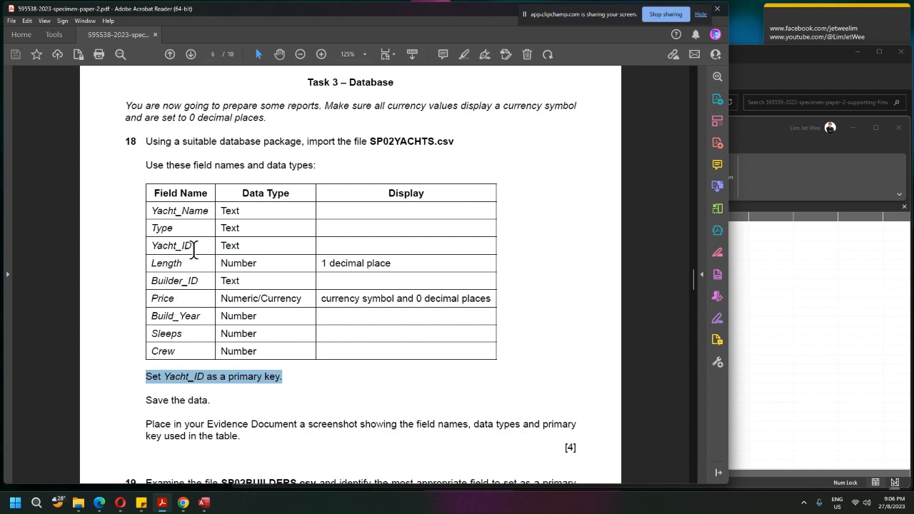
pyautogui.moveTo(194, 246); pyautogui.dragTo(150, 250)
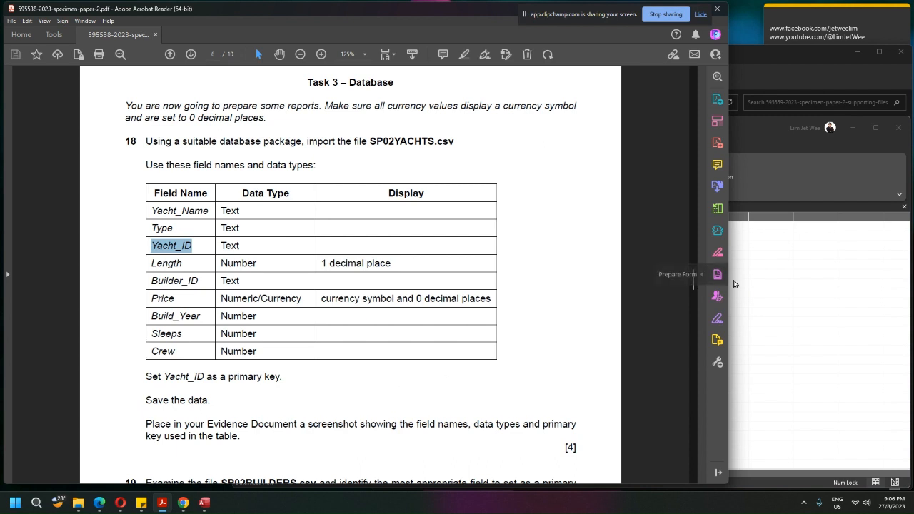
# Look over the supporting files folder for the specimen paper in File Explorer.
pyautogui.click(766, 311)
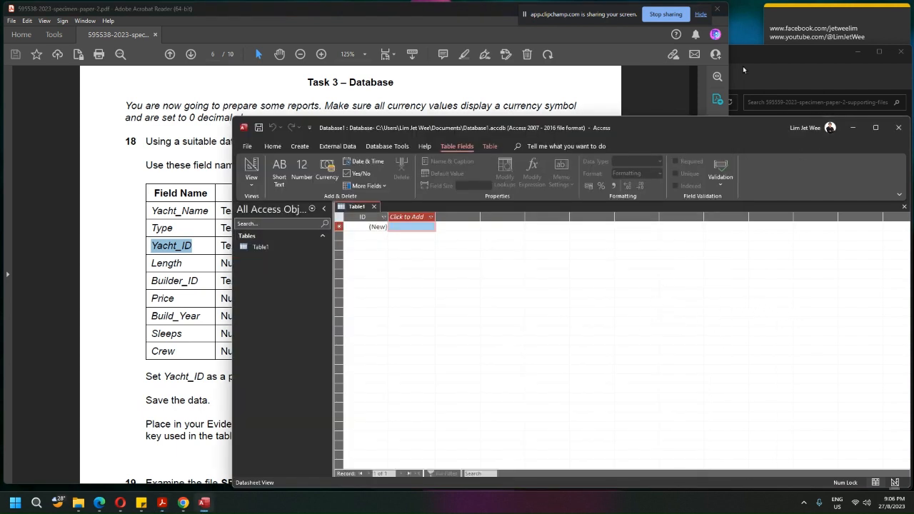
pyautogui.click(468, 12)
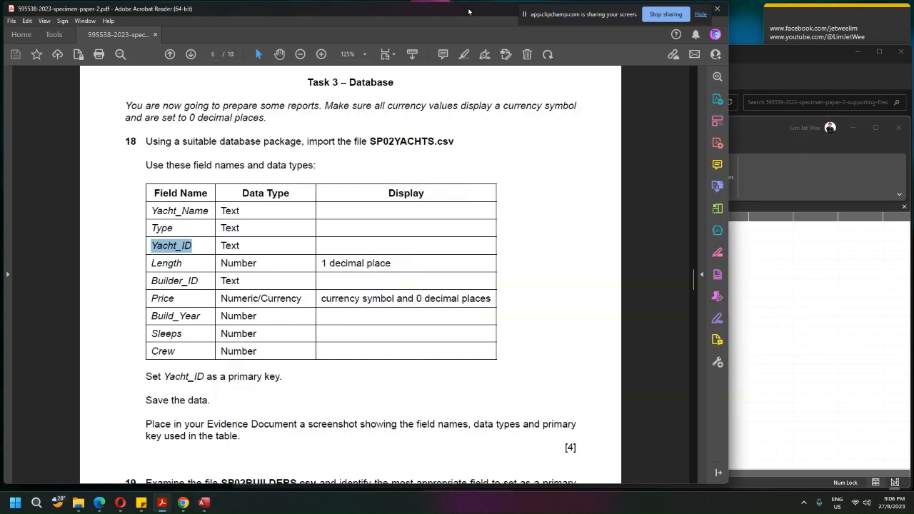
pyautogui.click(880, 52)
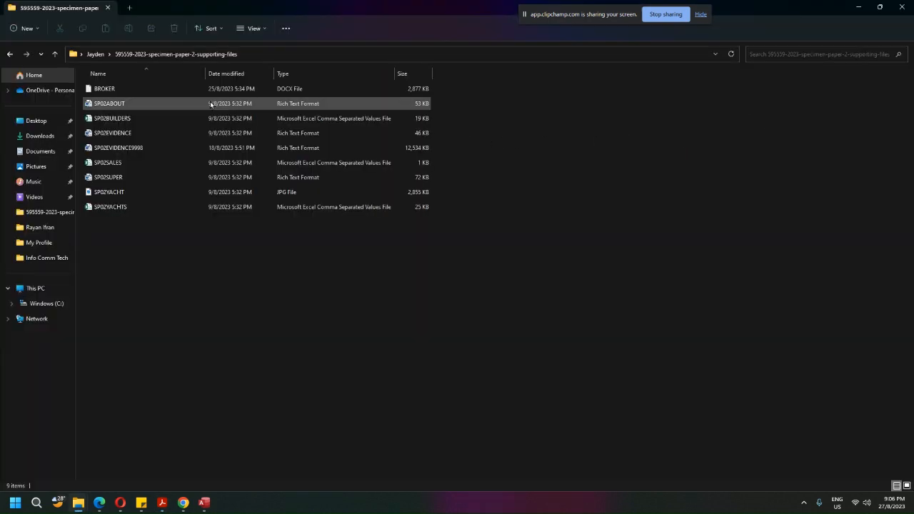
pyautogui.click(880, 6)
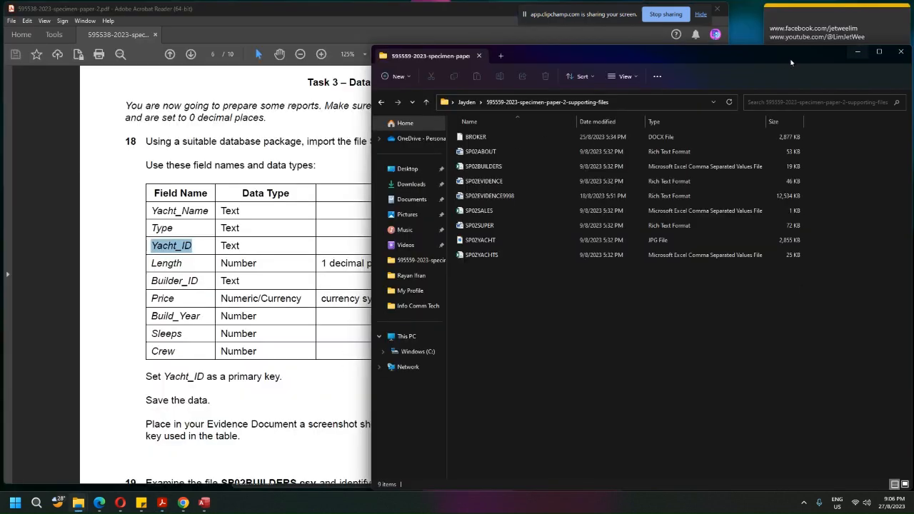
pyautogui.click(858, 55)
# Switch to the Access database, maximize its window and start an external data import from a text file.
pyautogui.click(795, 265)
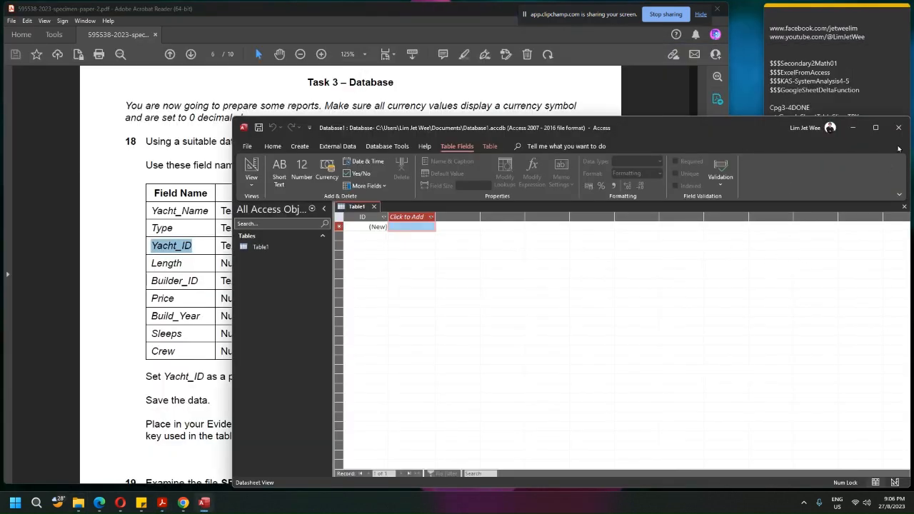
pyautogui.click(875, 127)
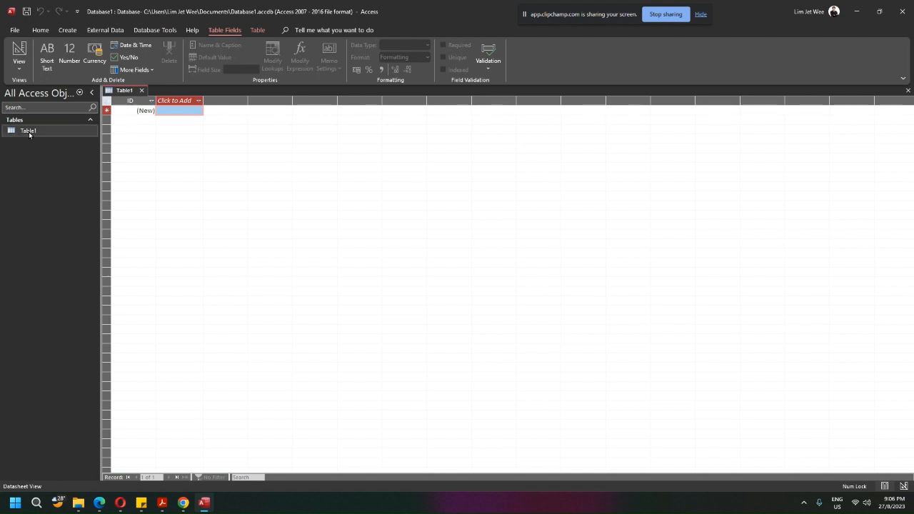
pyautogui.click(29, 133)
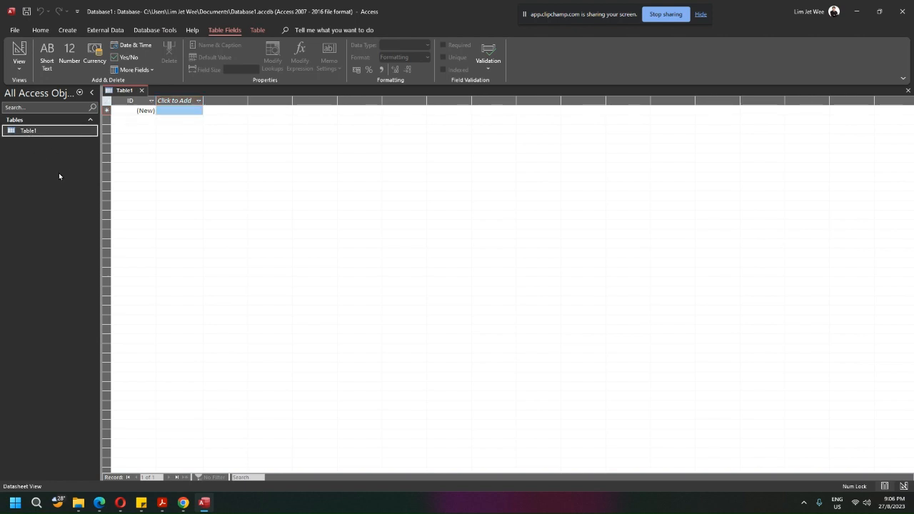
pyautogui.click(117, 31)
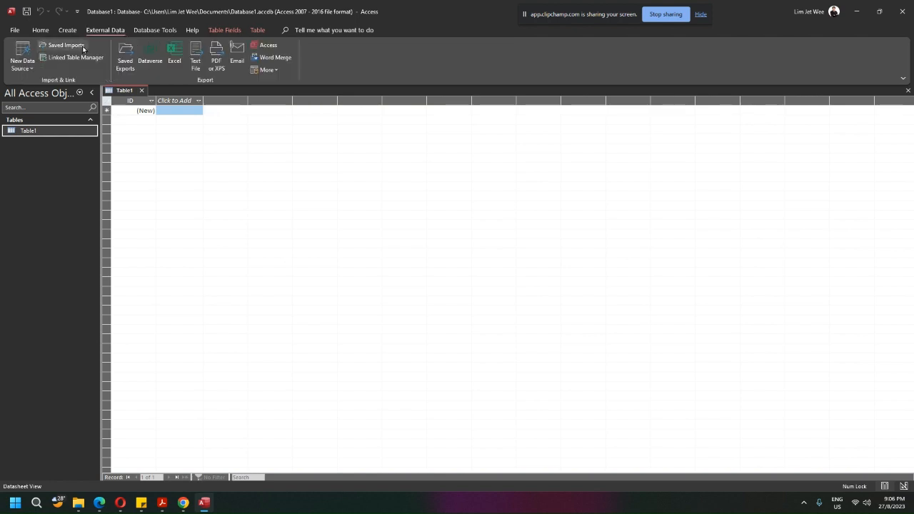
pyautogui.click(32, 68)
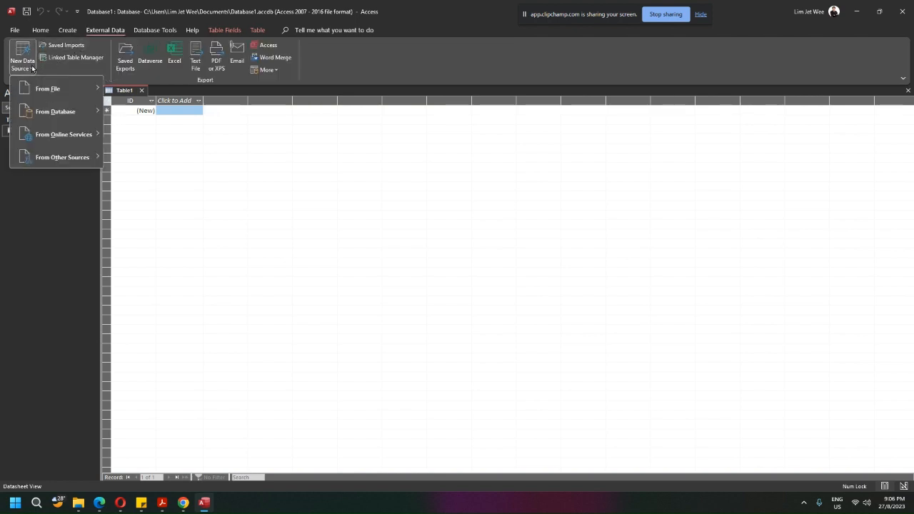
pyautogui.moveTo(62, 91)
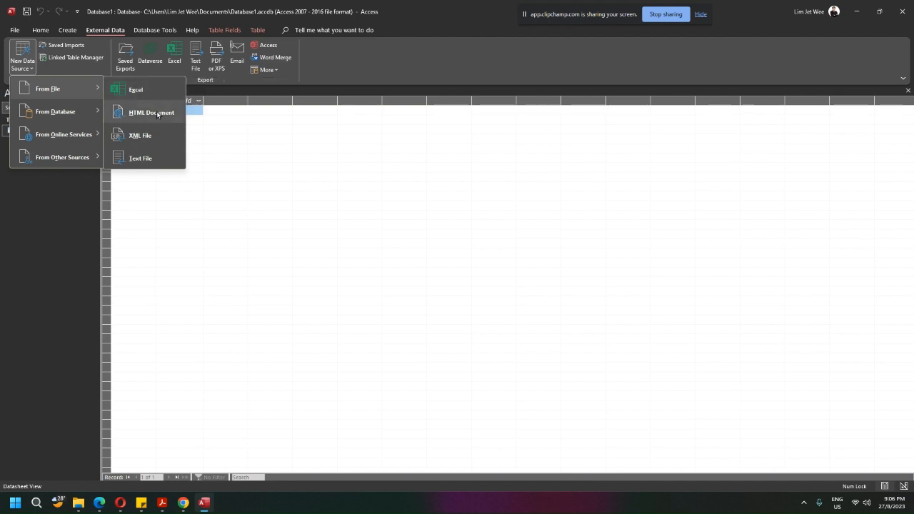
pyautogui.click(156, 160)
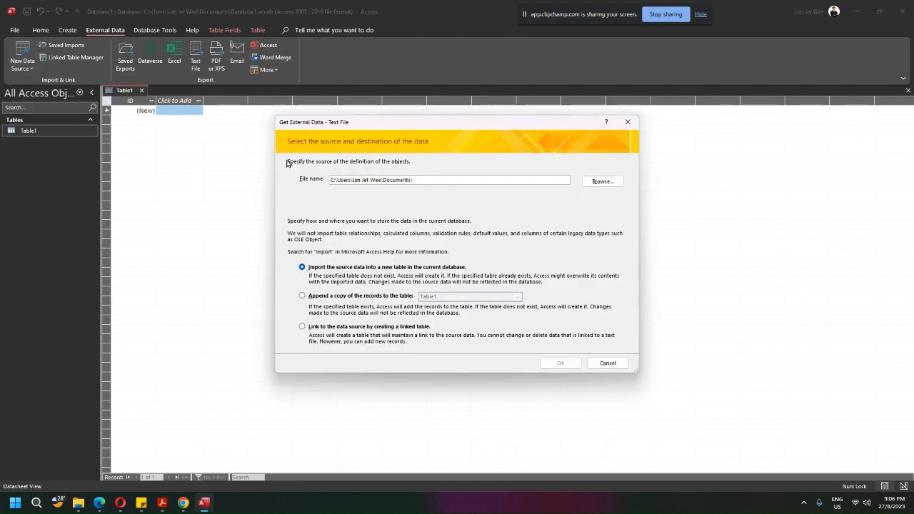
pyautogui.click(602, 183)
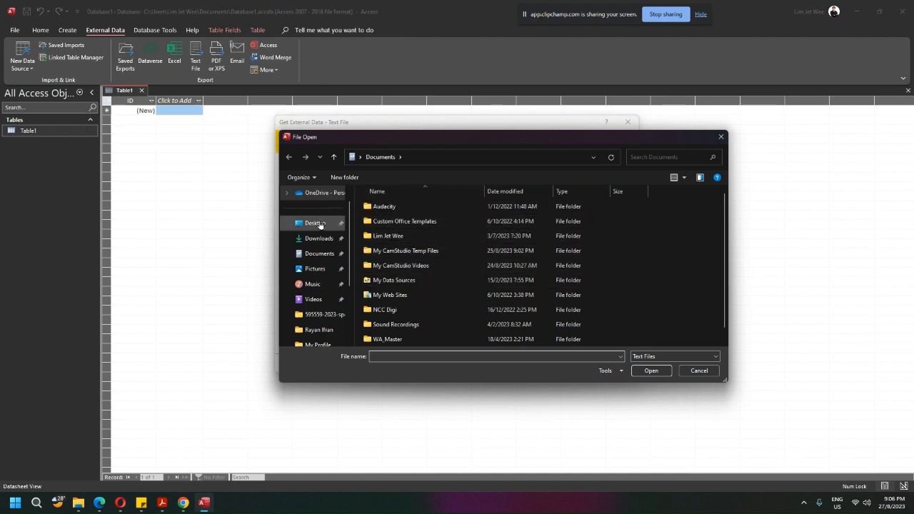
pyautogui.click(315, 223)
pyautogui.click(400, 221)
pyautogui.doubleClick(400, 221)
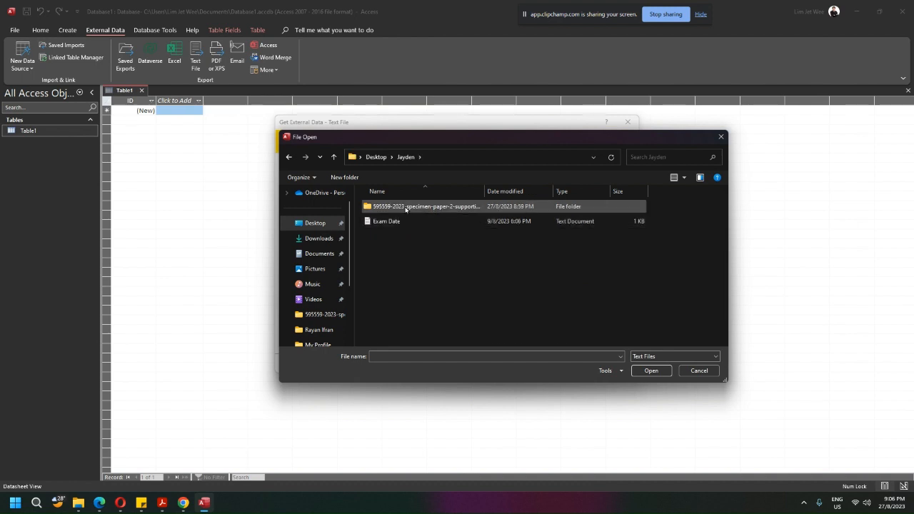
pyautogui.doubleClick(400, 208)
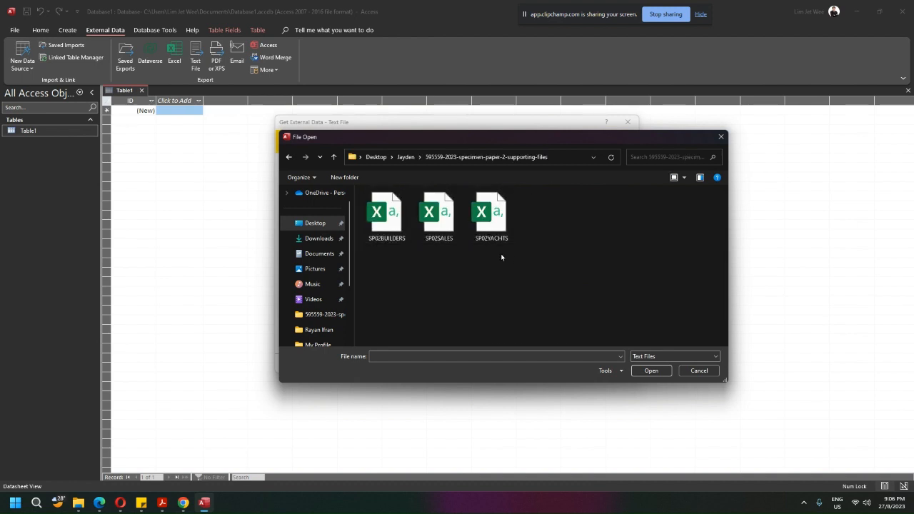
pyautogui.click(162, 503)
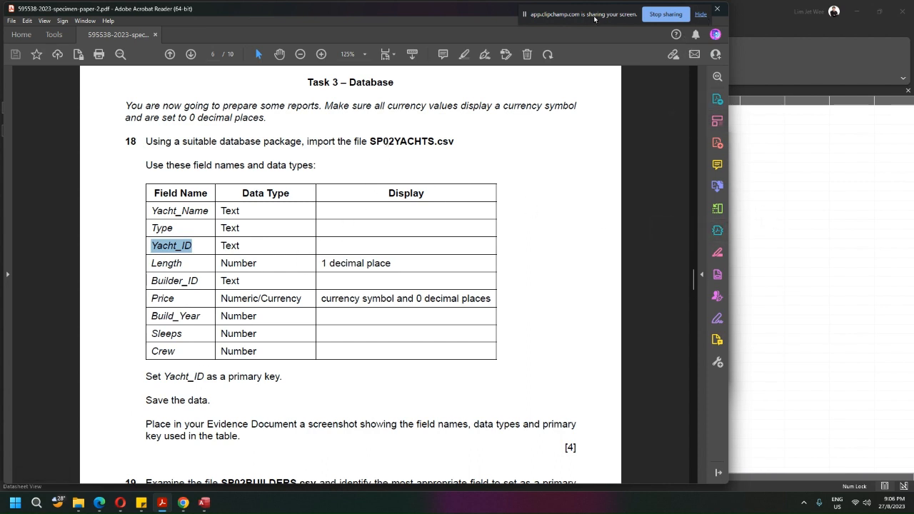
pyautogui.moveTo(600, 10); pyautogui.dragTo(560, 13)
pyautogui.click(680, 12)
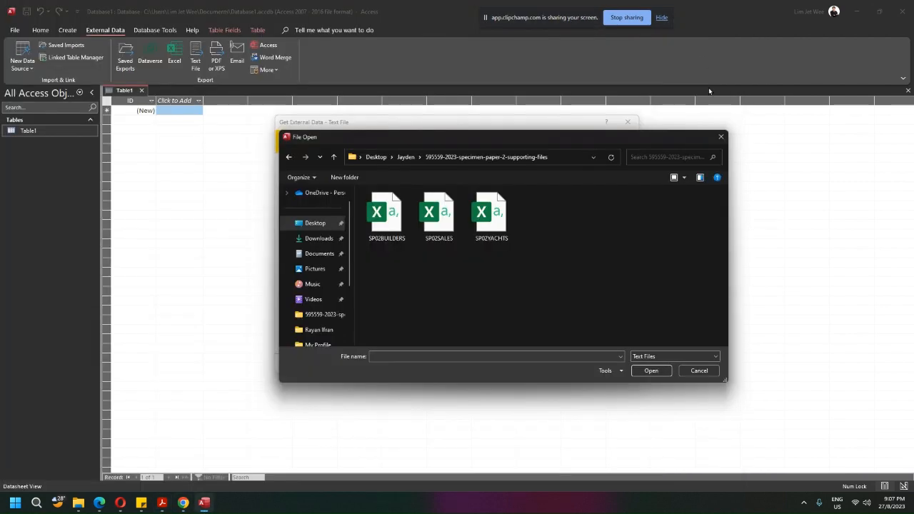
pyautogui.click(510, 236)
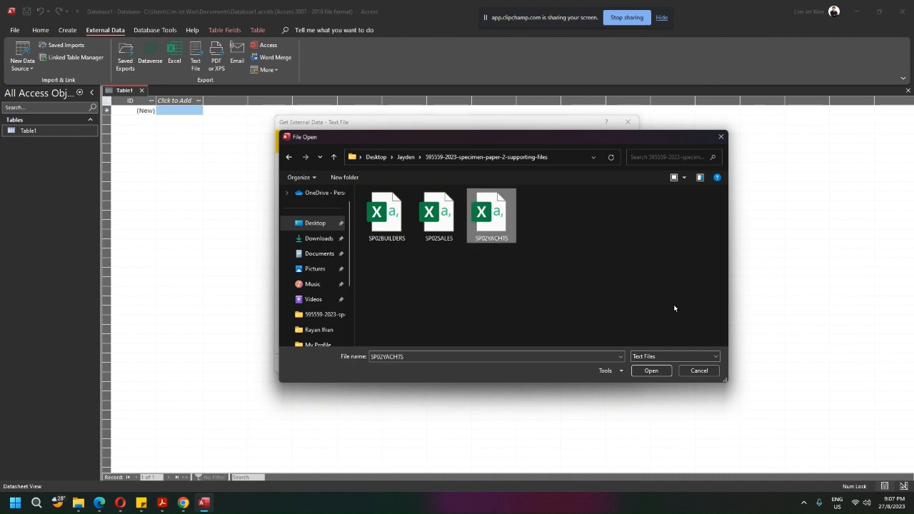
pyautogui.click(652, 370)
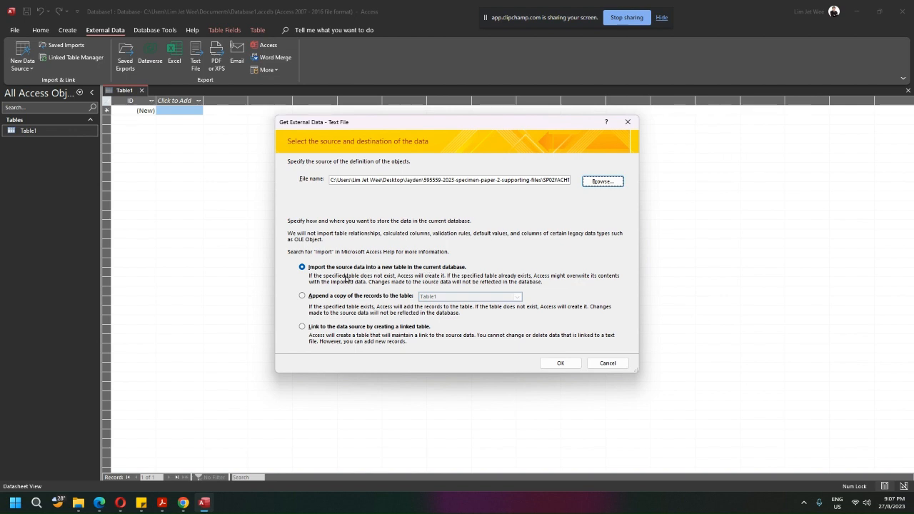
# Import the source into a new table as comma-delimited data, with the first row containing field names.
pyautogui.click(561, 364)
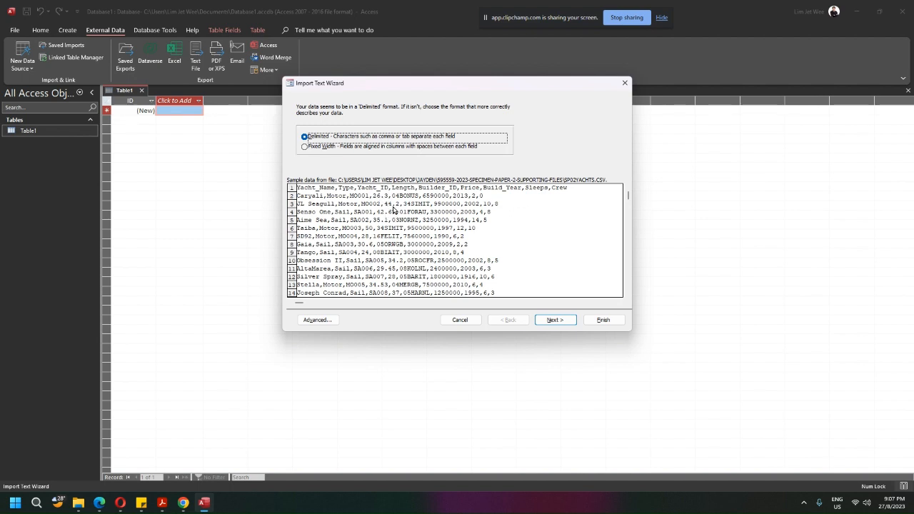
pyautogui.click(554, 320)
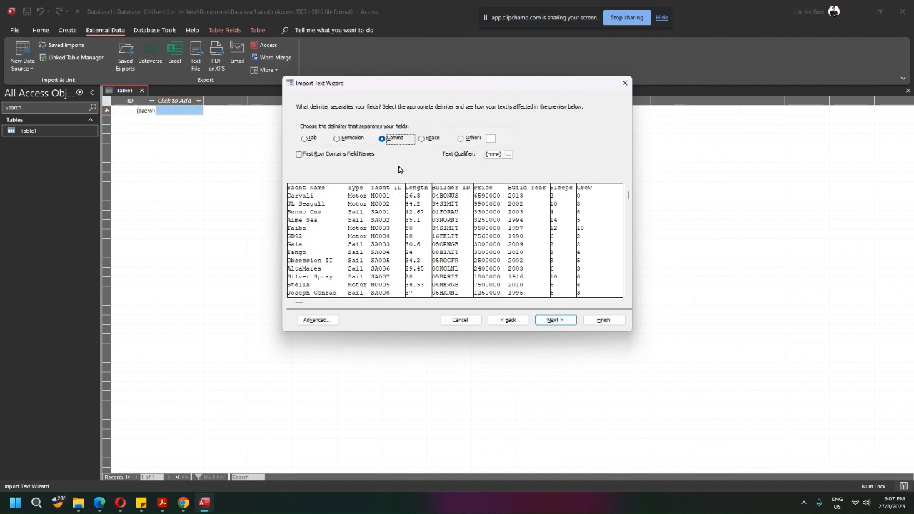
pyautogui.click(300, 154)
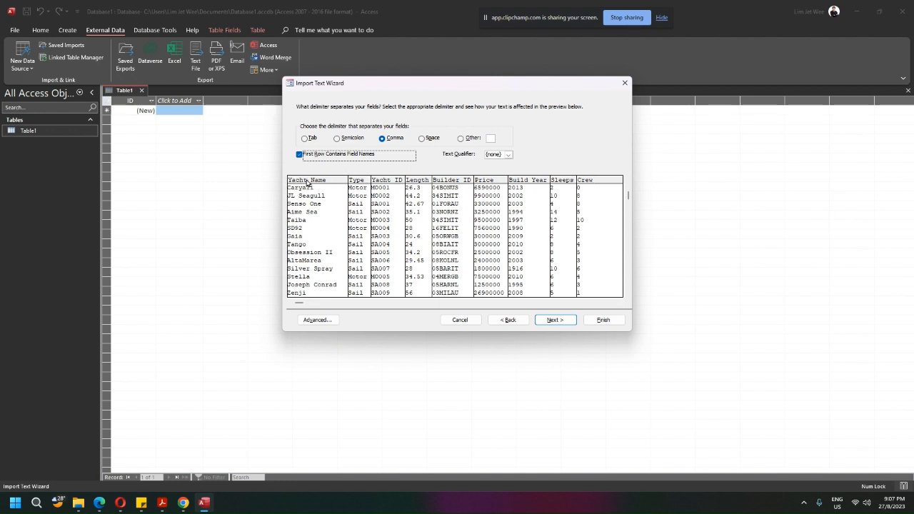
pyautogui.click(416, 207)
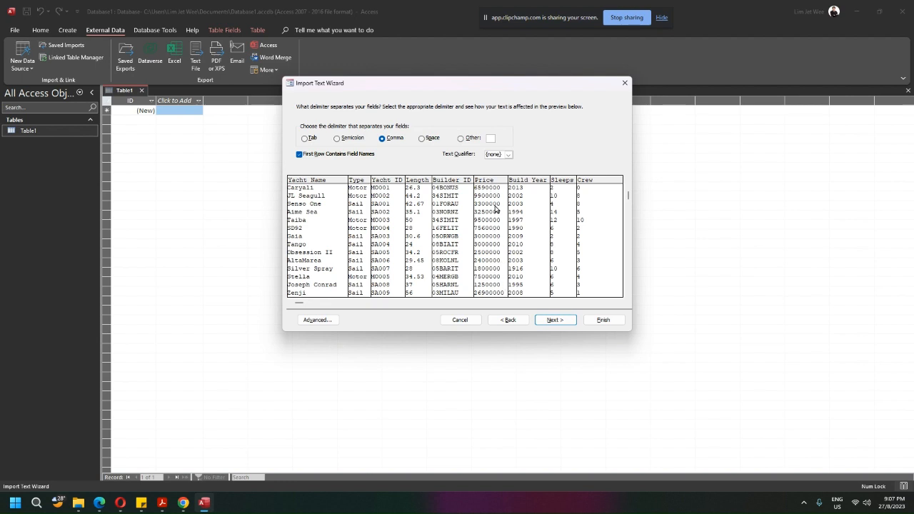
pyautogui.click(555, 319)
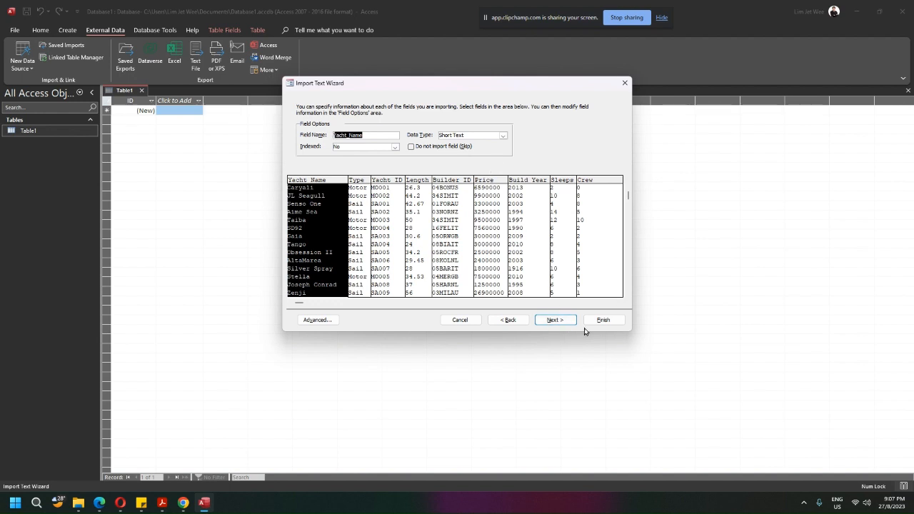
# Review the import options of the Type and Yacht_ID fields and keep Double as the data type for Length.
pyautogui.click(363, 218)
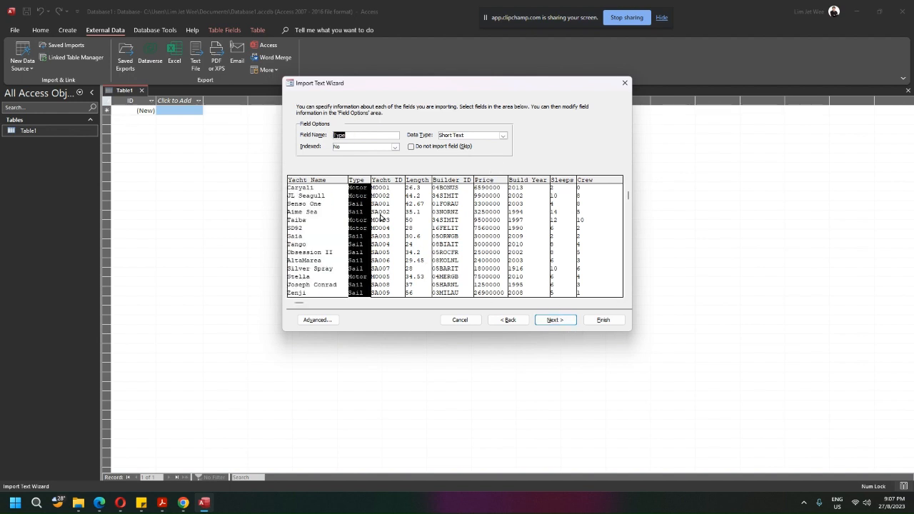
pyautogui.click(380, 217)
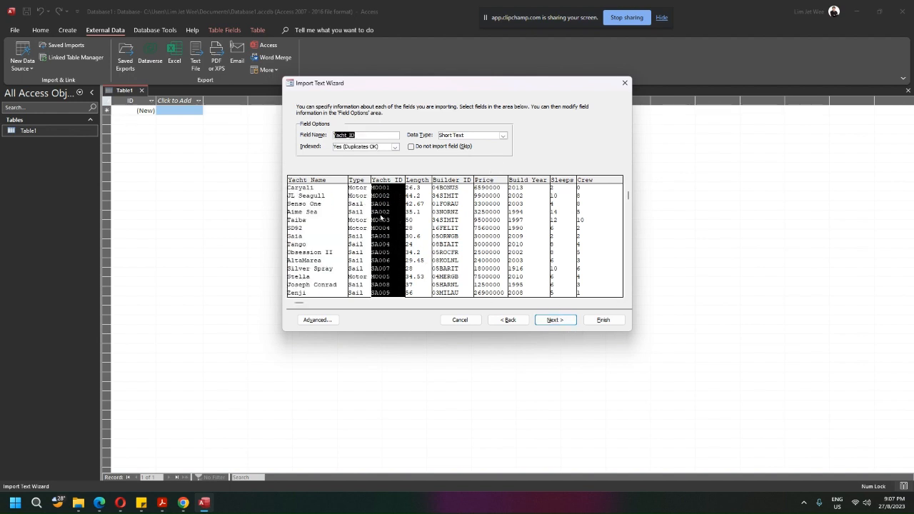
pyautogui.click(418, 217)
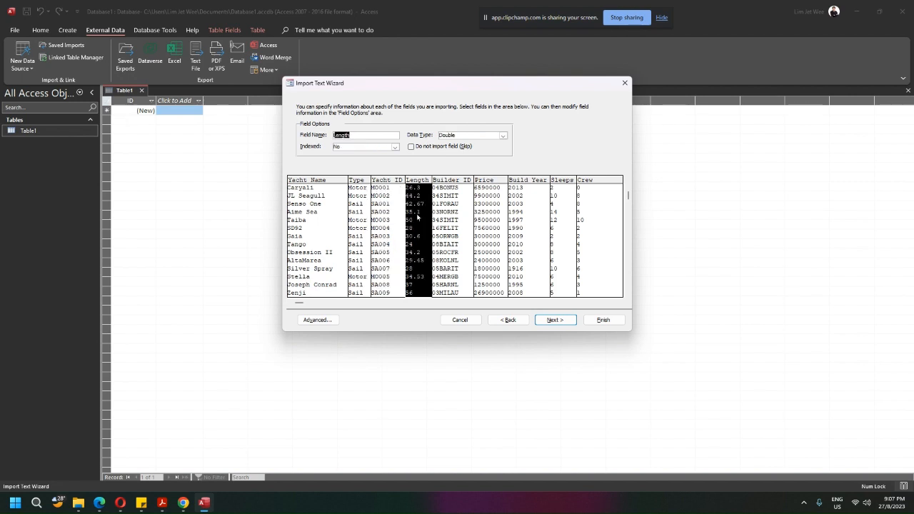
pyautogui.click(504, 136)
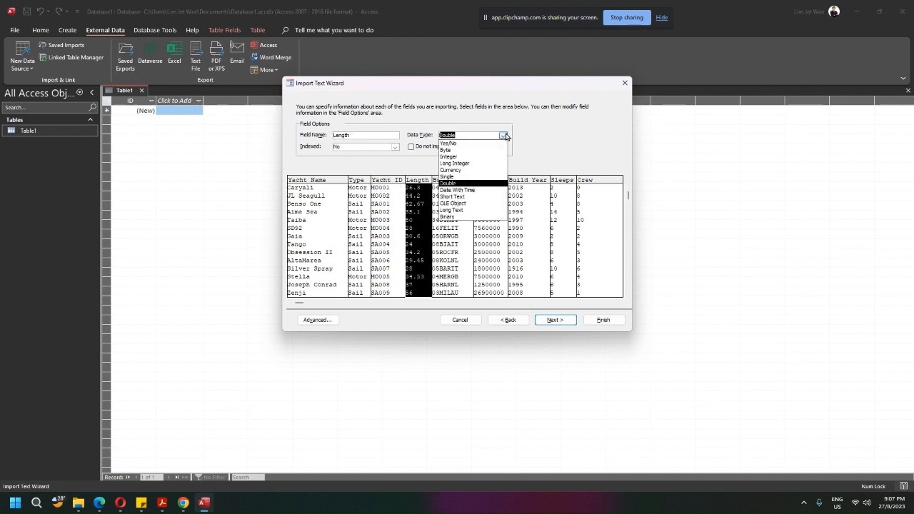
pyautogui.click(494, 184)
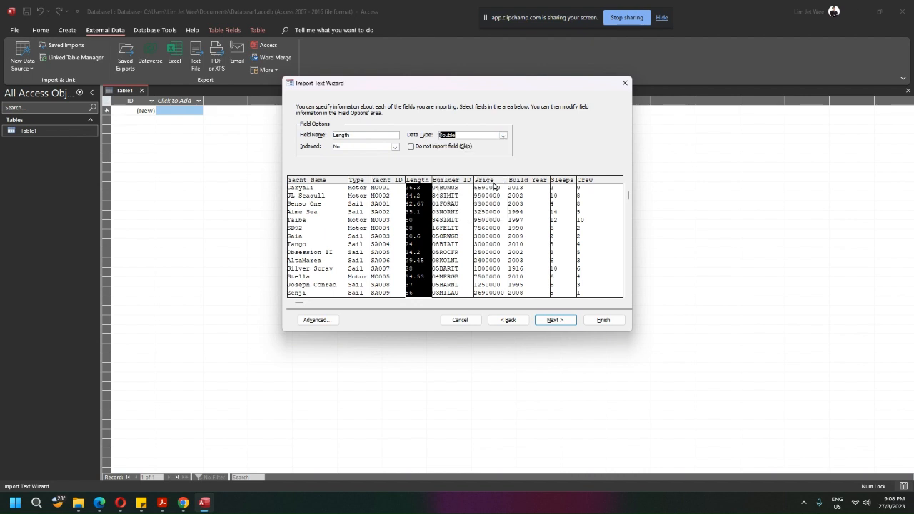
pyautogui.click(503, 136)
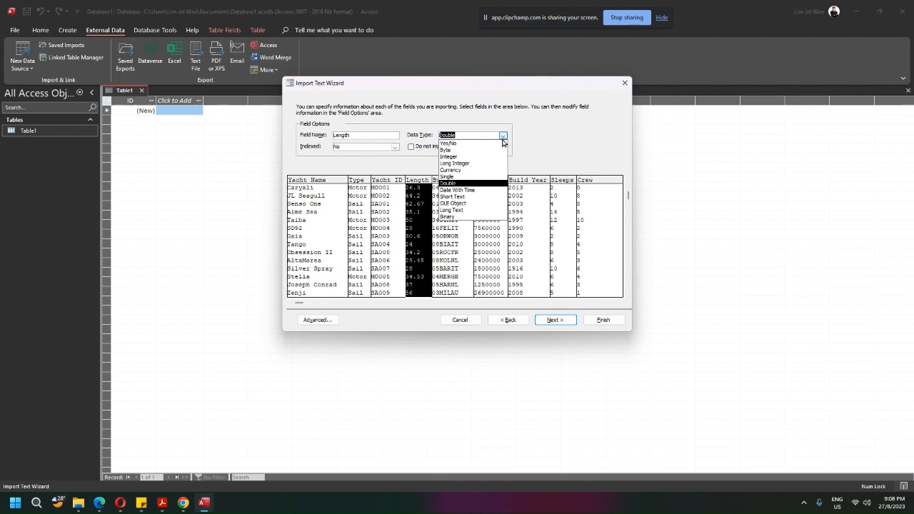
pyautogui.click(490, 183)
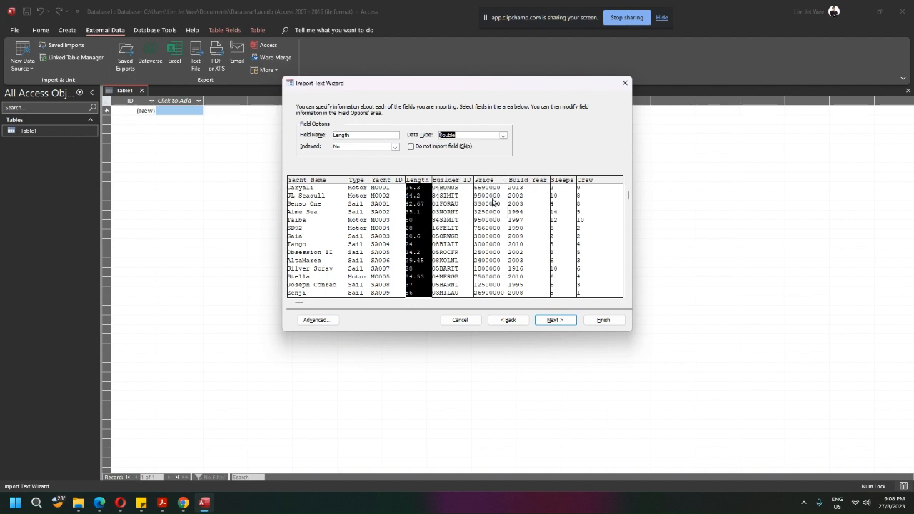
# Set the Price field's data type to Currency and proceed to the primary key settings.
pyautogui.click(500, 214)
pyautogui.click(503, 136)
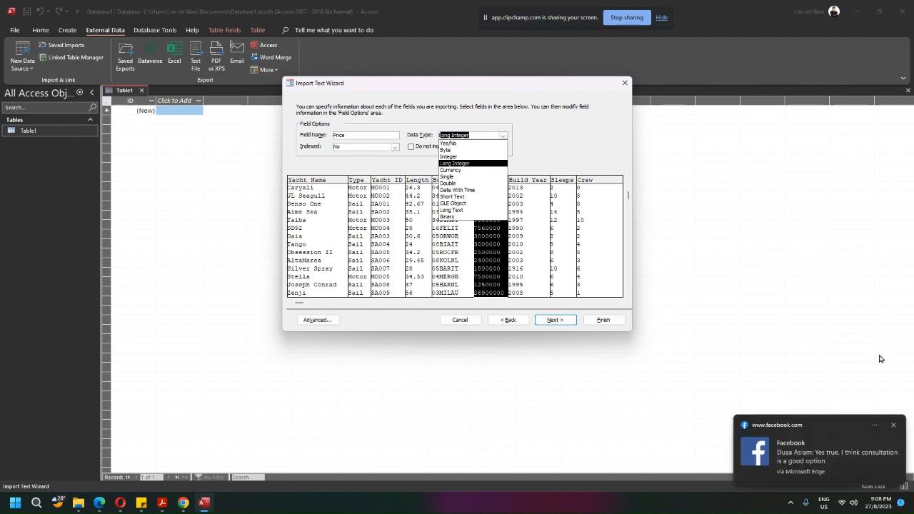
pyautogui.click(894, 427)
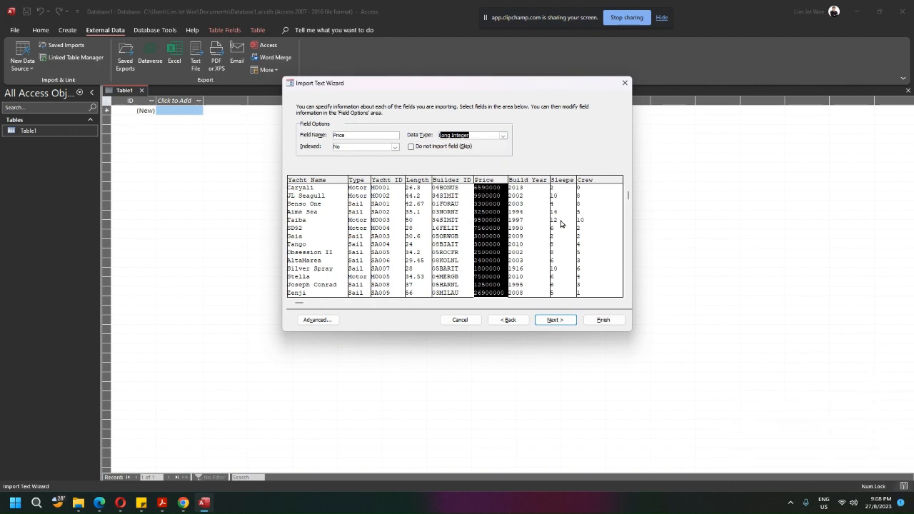
pyautogui.click(503, 137)
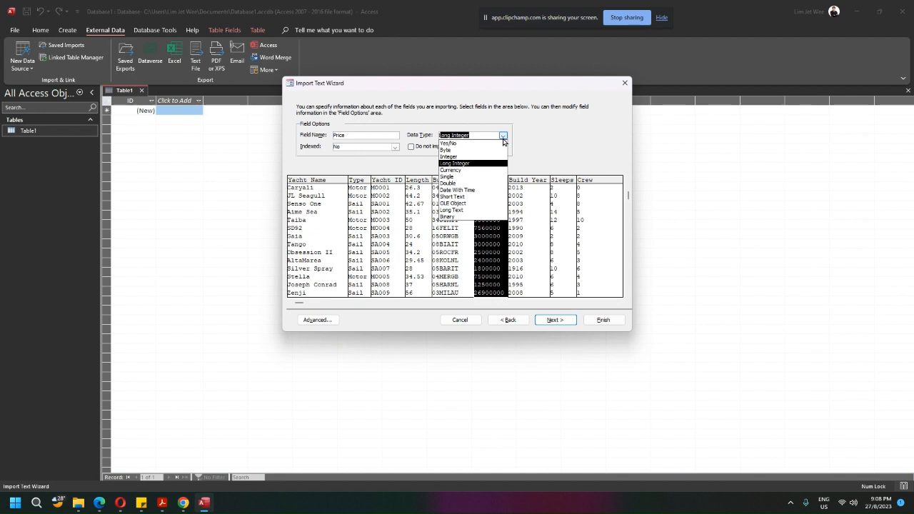
pyautogui.click(488, 170)
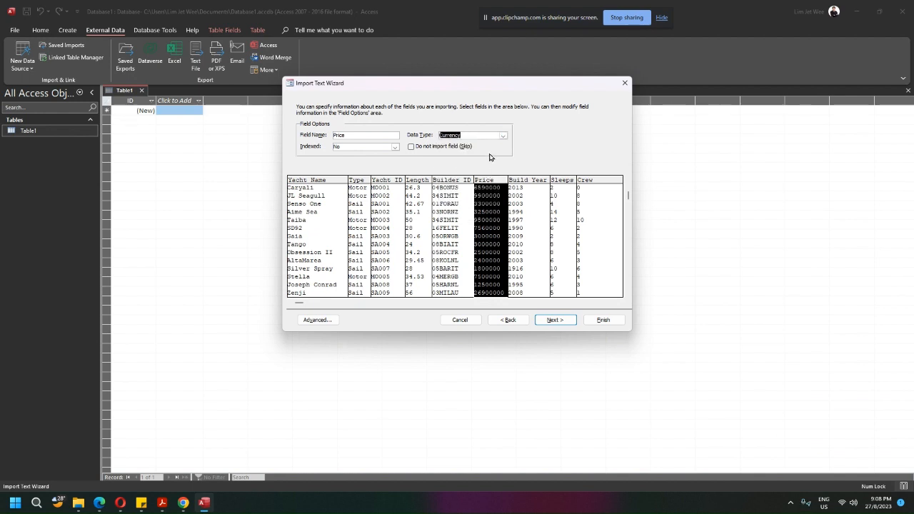
pyautogui.click(558, 320)
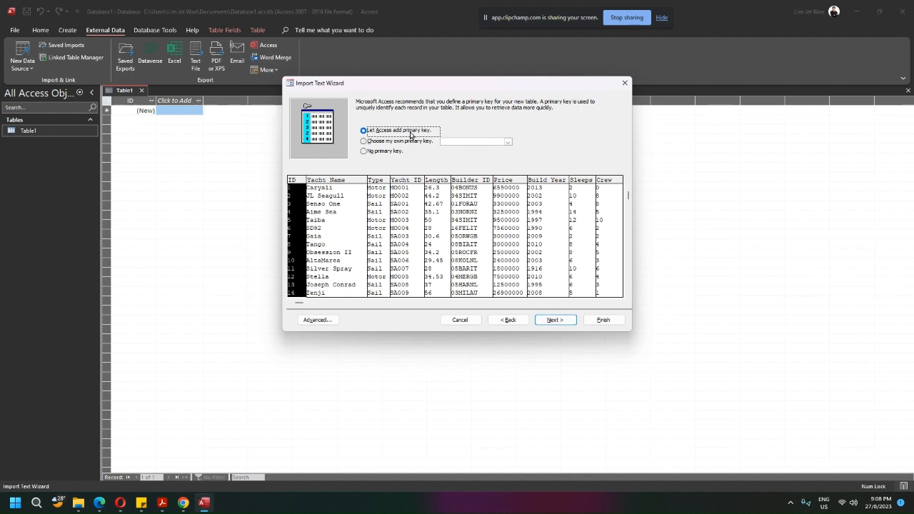
# Choose Yacht_ID as the new table's own primary key and proceed to the table naming.
pyautogui.click(366, 141)
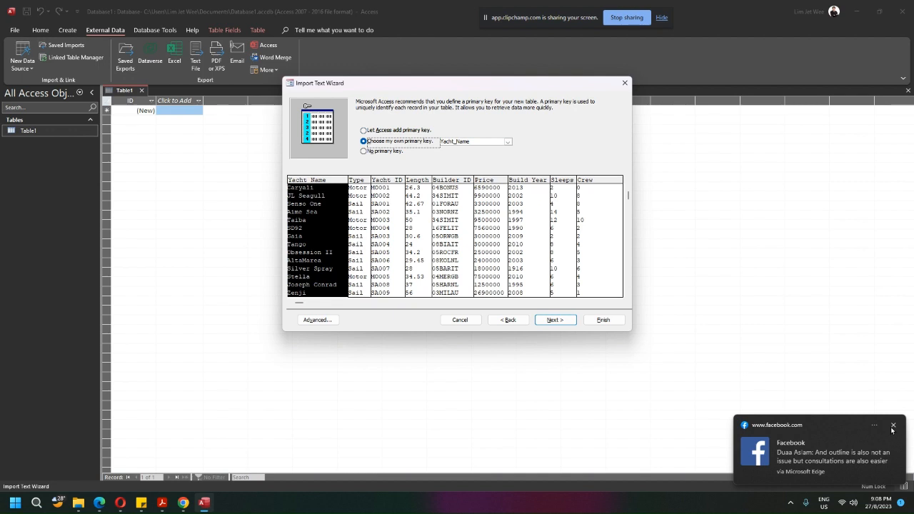
pyautogui.click(892, 426)
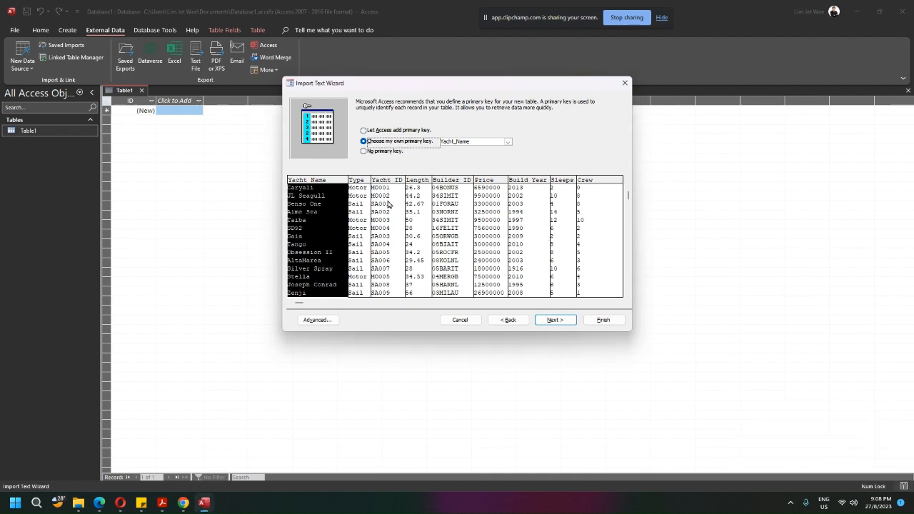
pyautogui.click(508, 141)
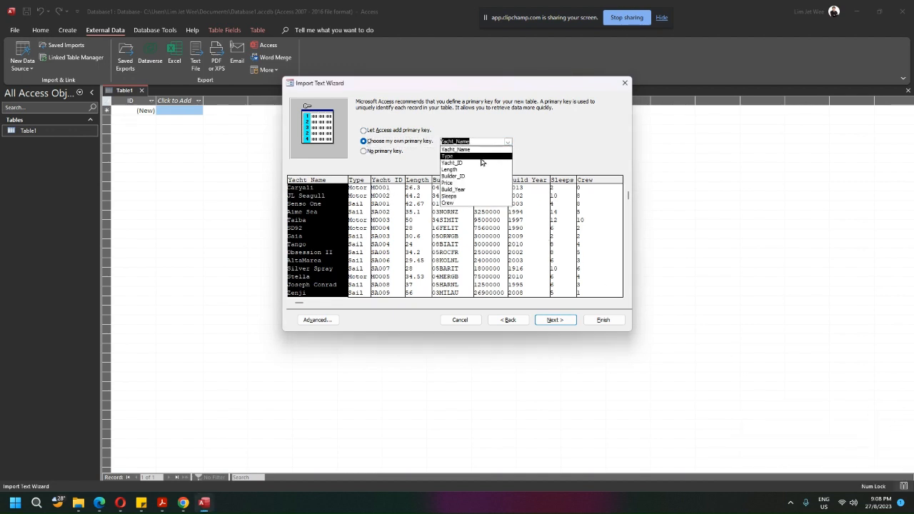
pyautogui.click(482, 163)
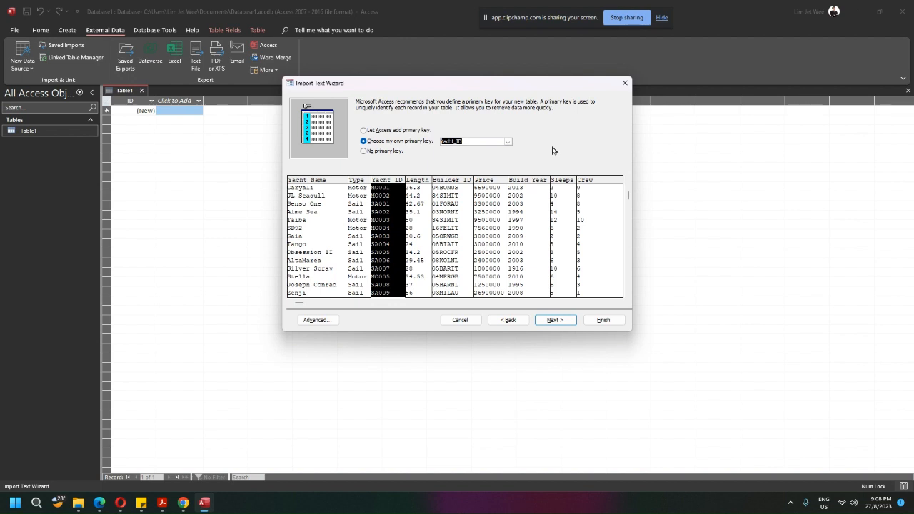
pyautogui.click(562, 320)
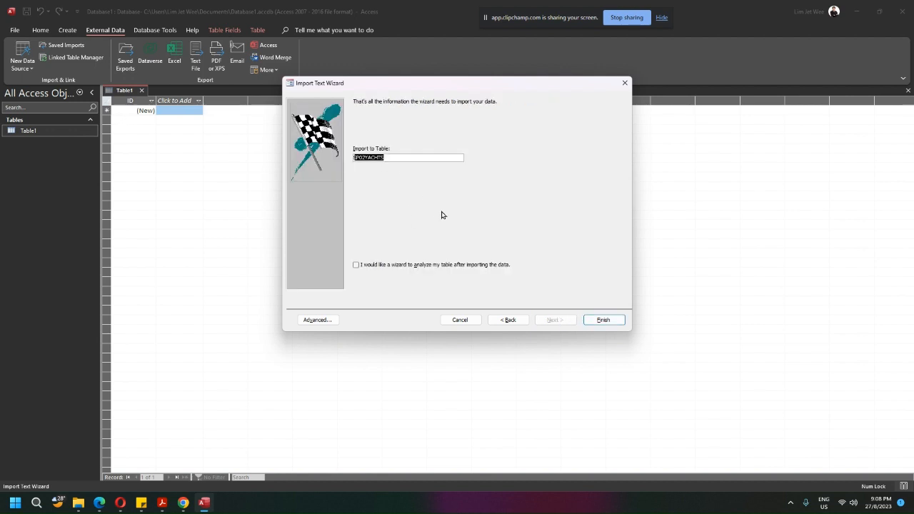
# Finish the import into the table SP02YACHTS without saving the import steps, and close the empty Table1.
pyautogui.click(604, 320)
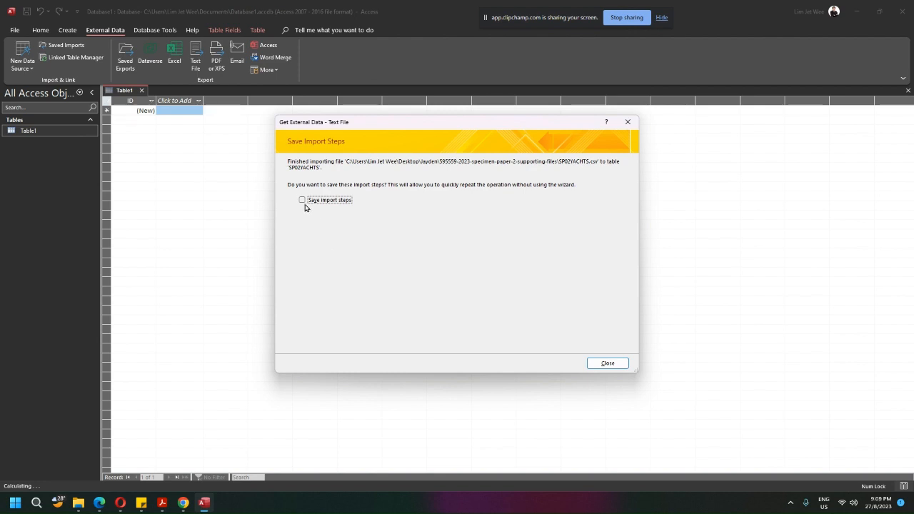
pyautogui.click(593, 363)
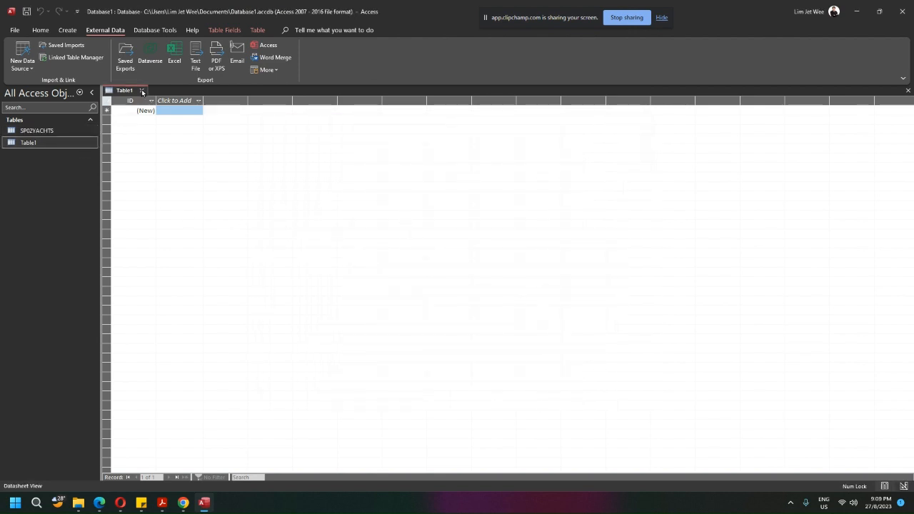
pyautogui.click(142, 92)
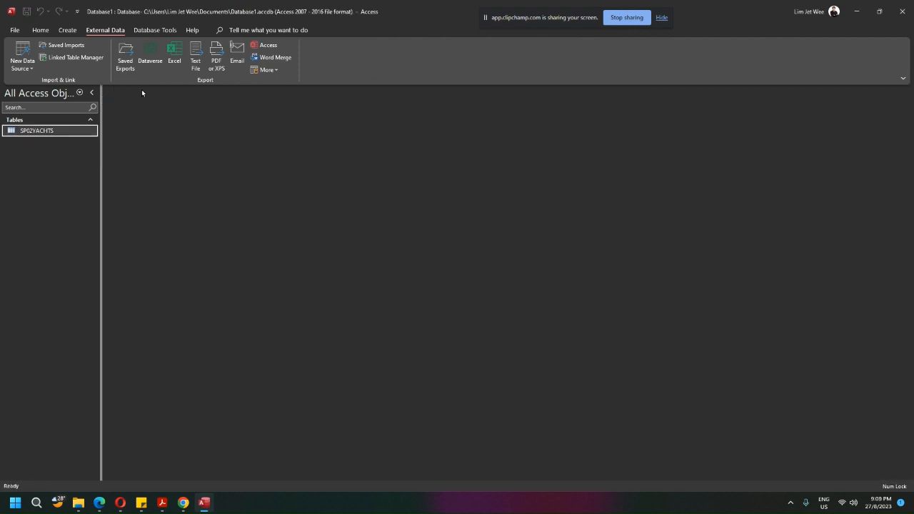
# Open the SP02YACHTS table and fit the Price column's width to its contents.
pyautogui.doubleClick(11, 131)
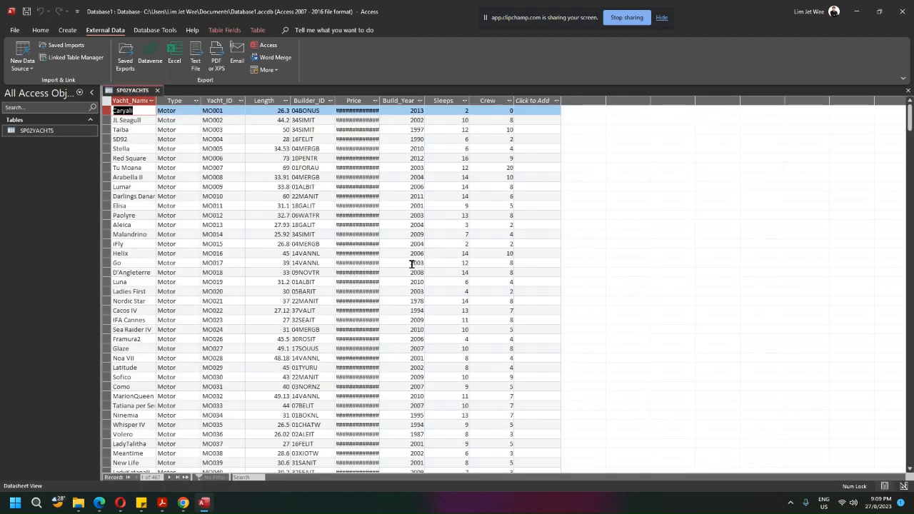
pyautogui.doubleClick(380, 100)
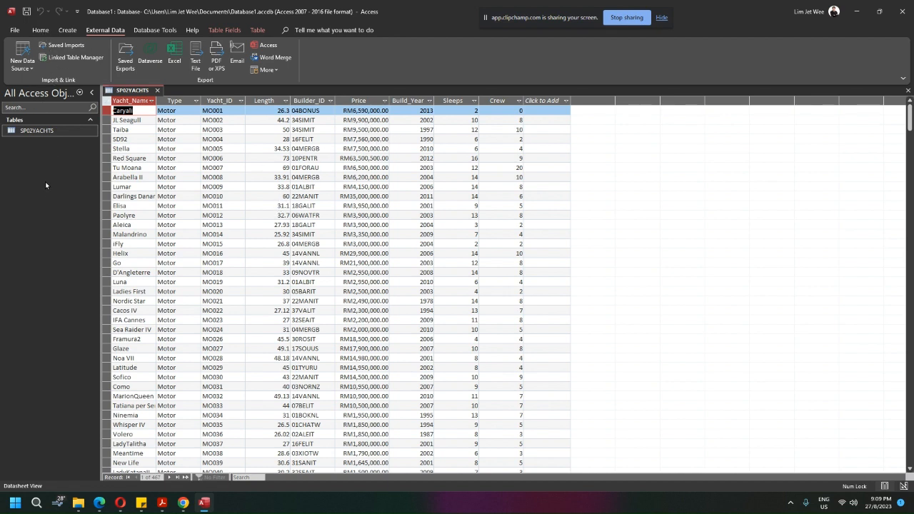
# Switch the SP02YACHTS table to Design View and check the properties of the Yacht_ID key field.
pyautogui.click(43, 32)
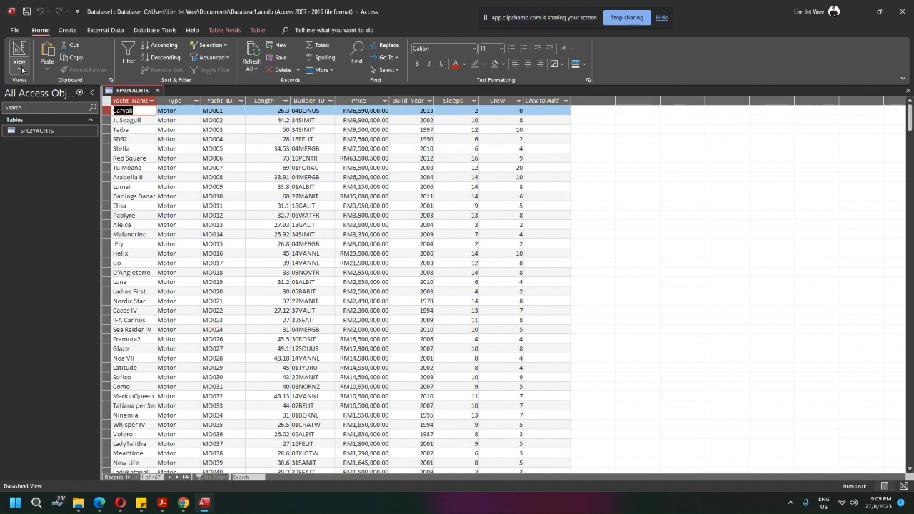
pyautogui.click(21, 49)
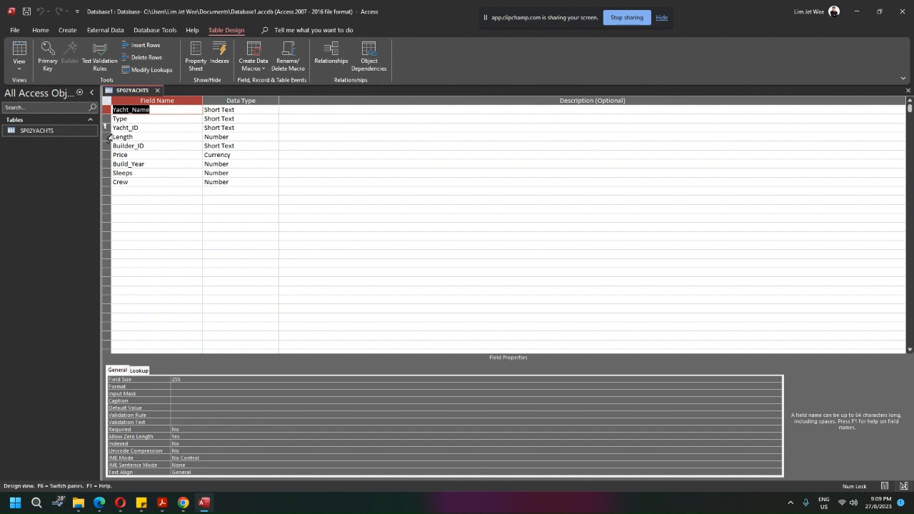
pyautogui.click(122, 128)
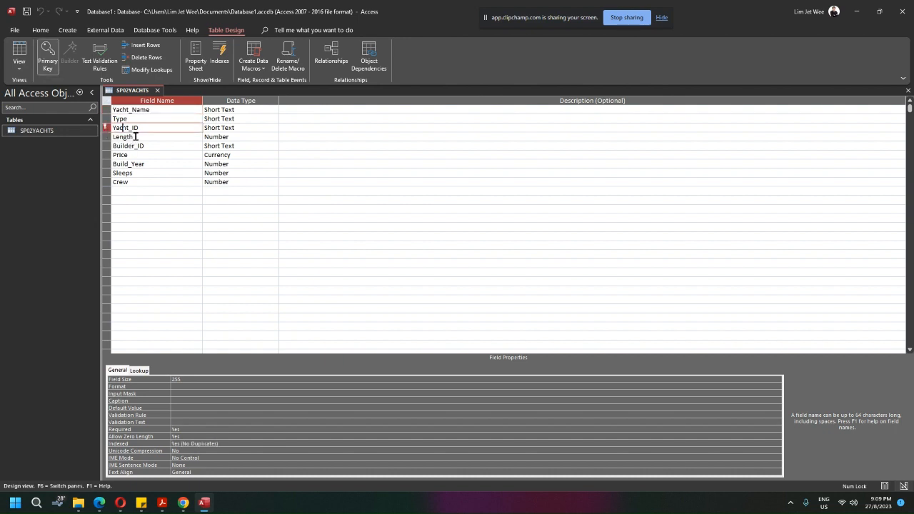
# Keep the Length field's data type as Number and set its field size to Decimal.
pyautogui.click(135, 136)
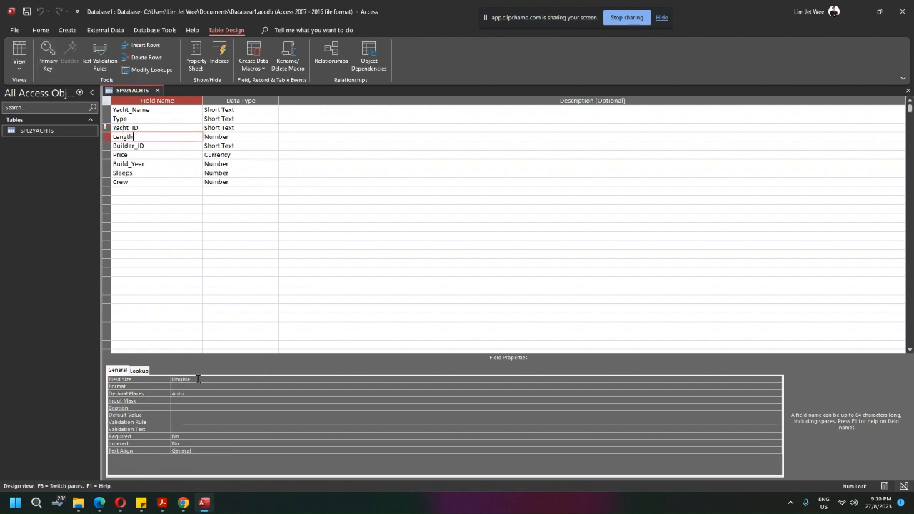
pyautogui.click(274, 137)
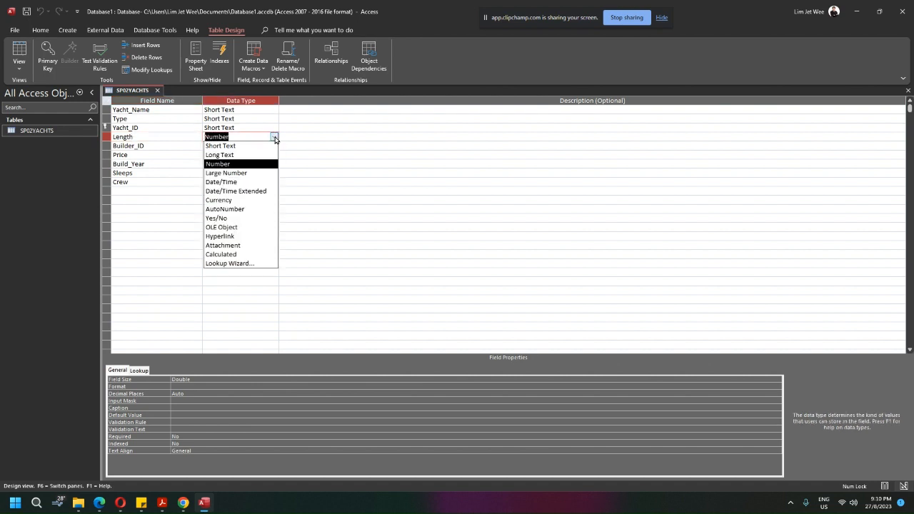
pyautogui.click(275, 137)
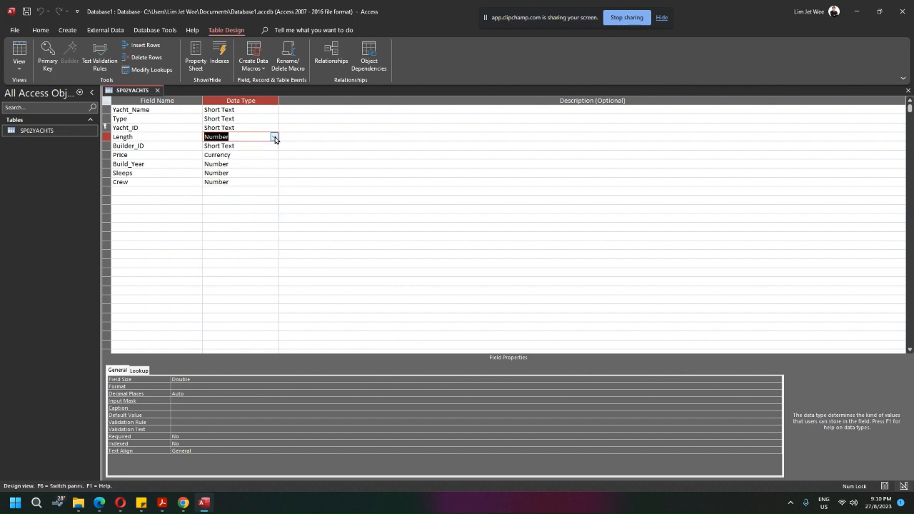
pyautogui.click(233, 379)
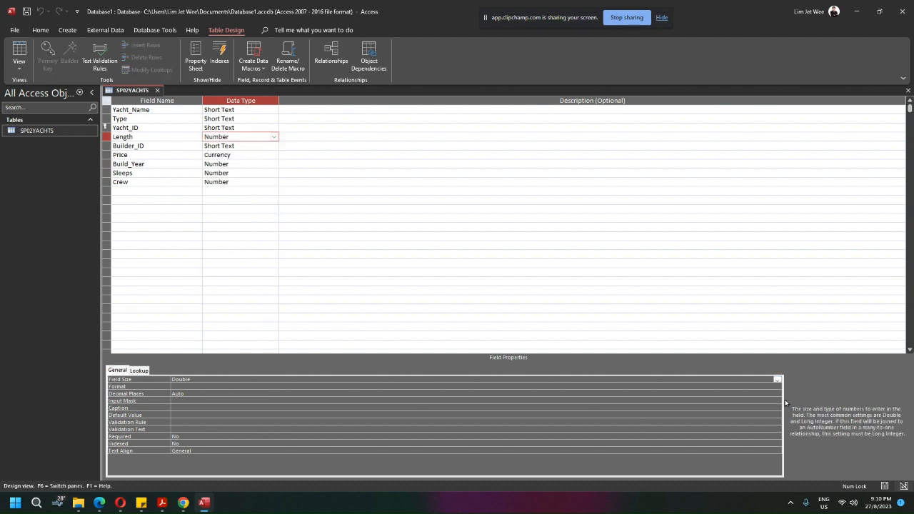
pyautogui.click(779, 379)
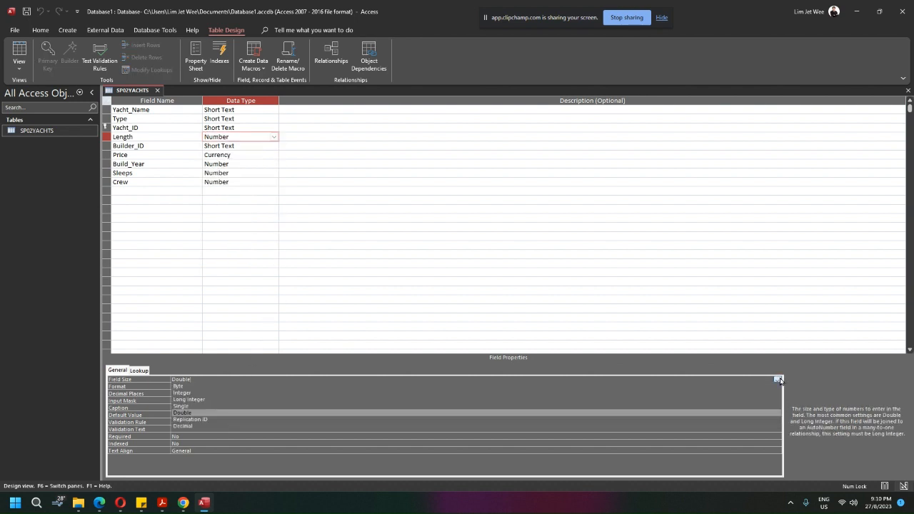
pyautogui.click(182, 426)
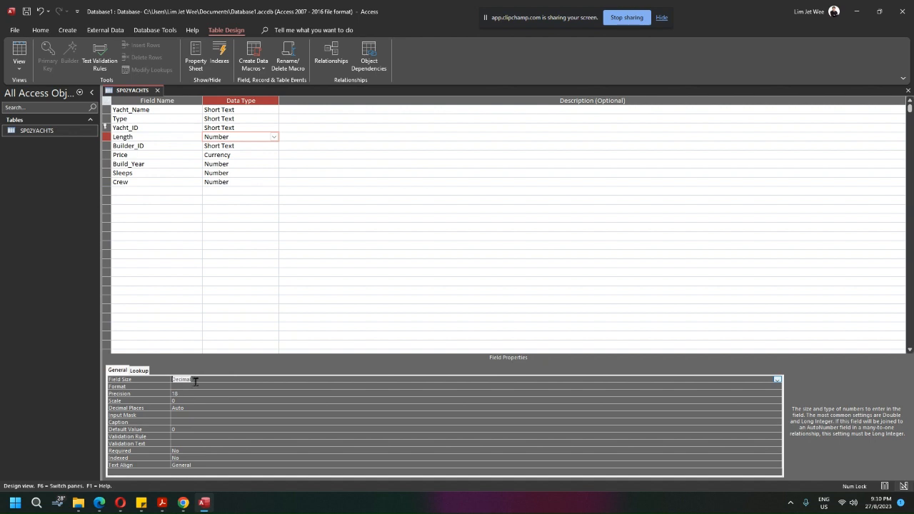
# Examine Length's precision, scale and decimal places properties, and check the display requirements for task 18 in the specimen paper PDF.
pyautogui.click(192, 394)
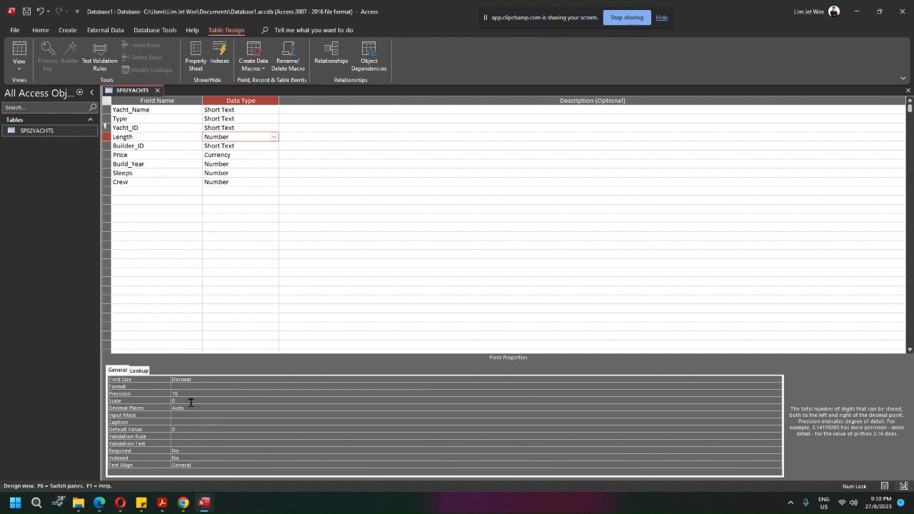
pyautogui.click(192, 401)
pyautogui.click(193, 408)
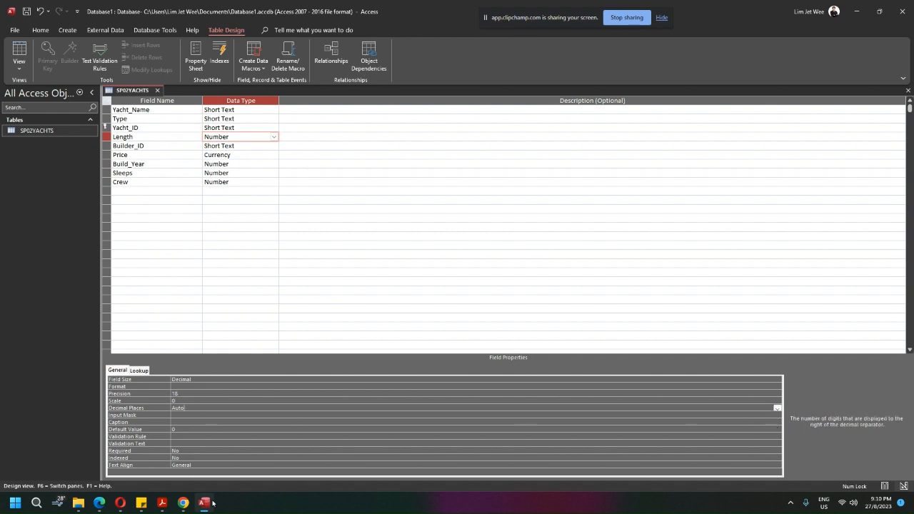
pyautogui.click(162, 503)
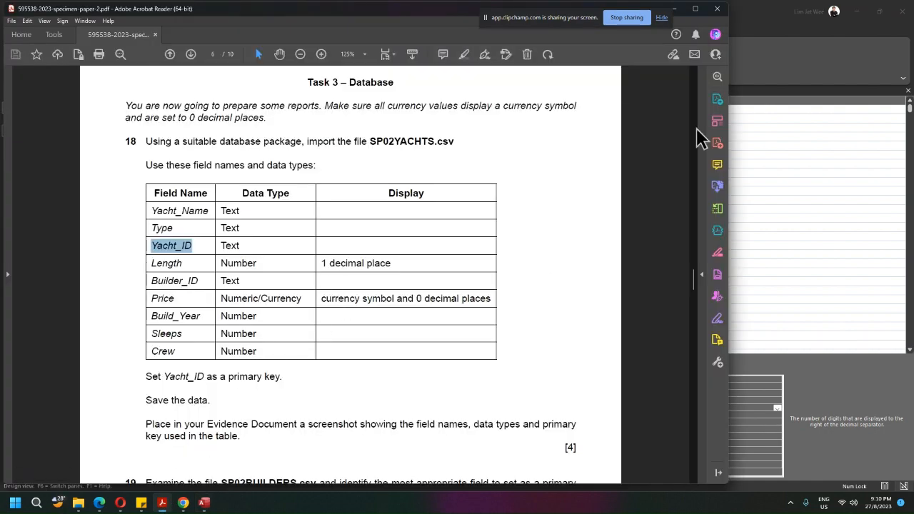
pyautogui.click(674, 9)
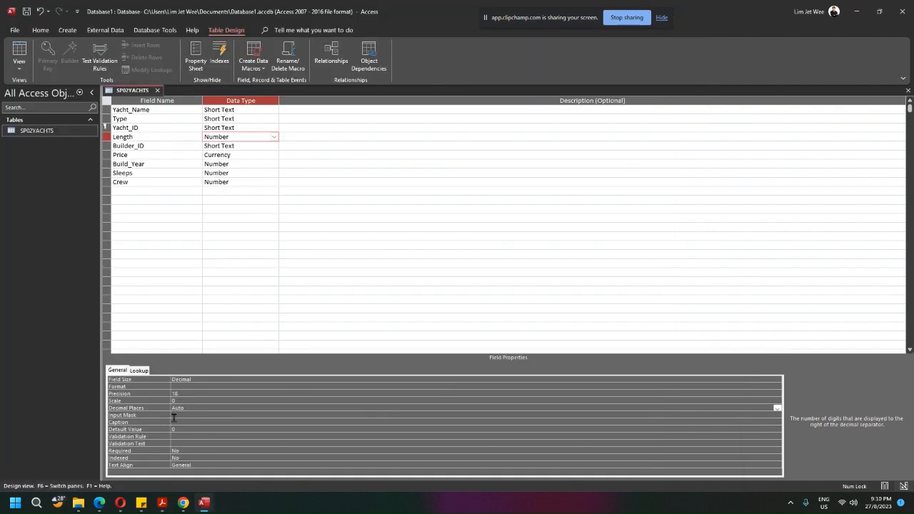
# Set the Length field's decimal places to 1 and scale to 2, then save the table design and check the Length values in the datasheet.
pyautogui.click(778, 409)
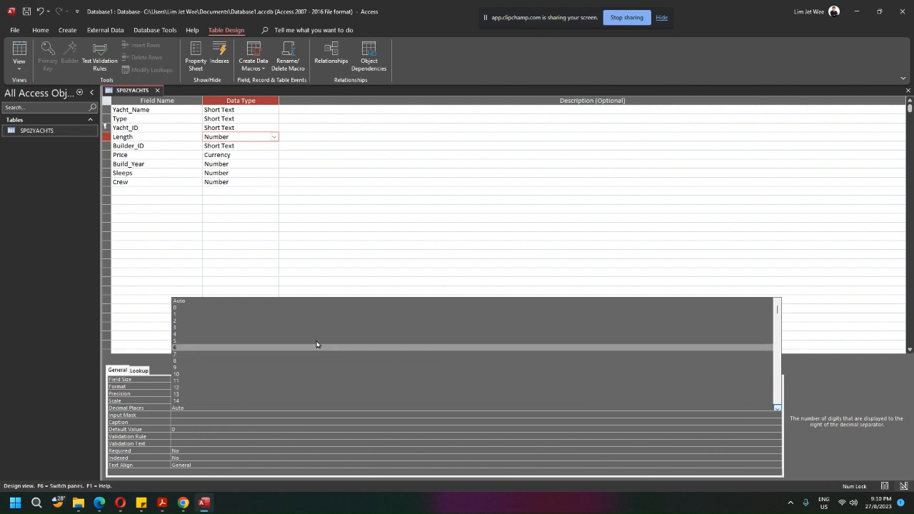
pyautogui.click(258, 314)
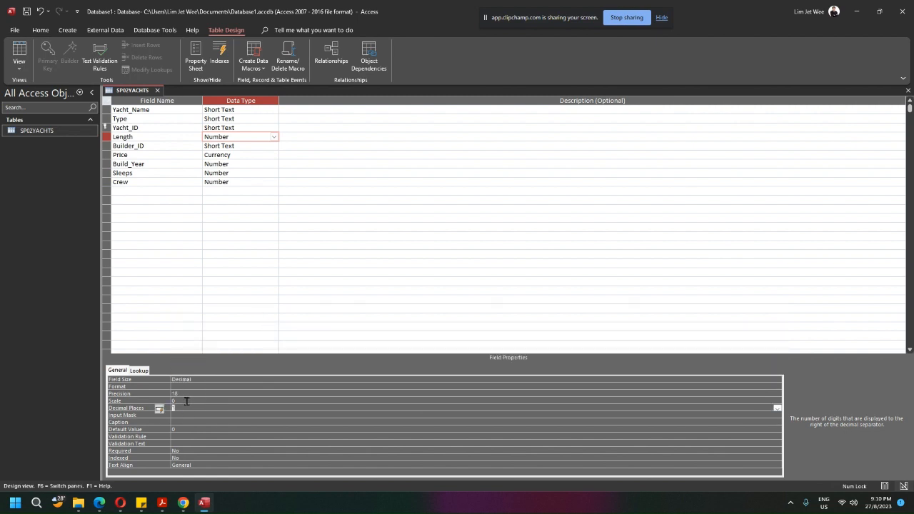
pyautogui.click(187, 401)
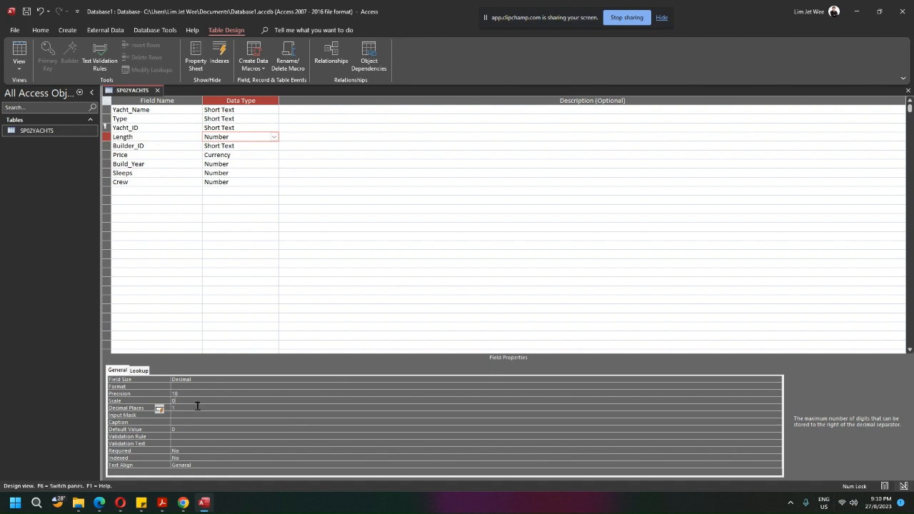
pyautogui.press('BackSpace')
pyautogui.click(252, 247)
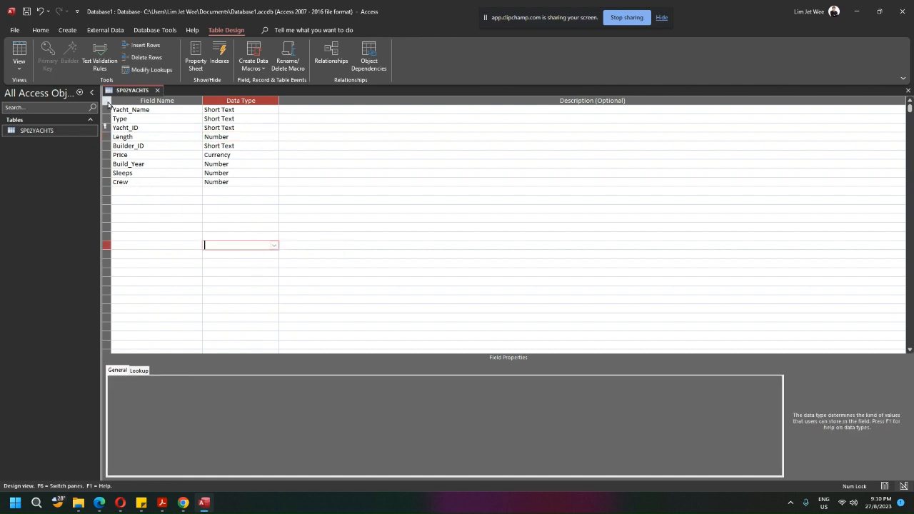
pyautogui.click(27, 12)
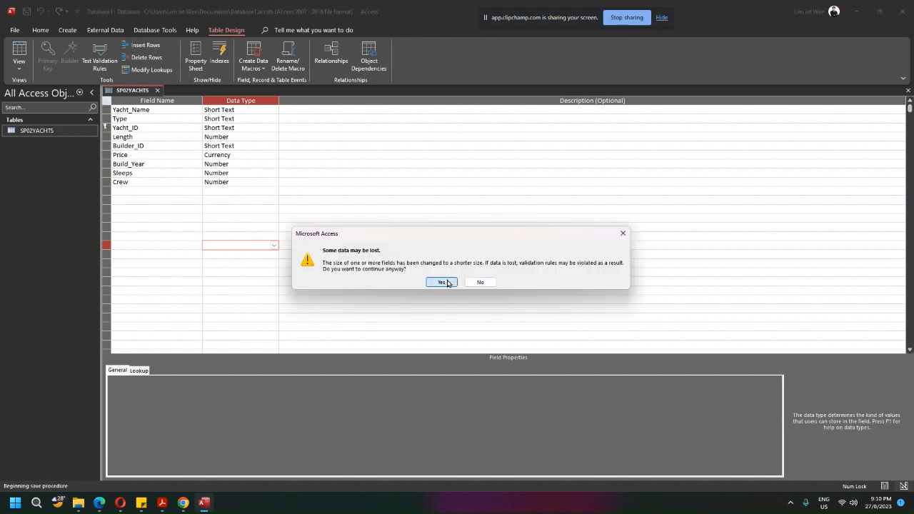
pyautogui.click(442, 282)
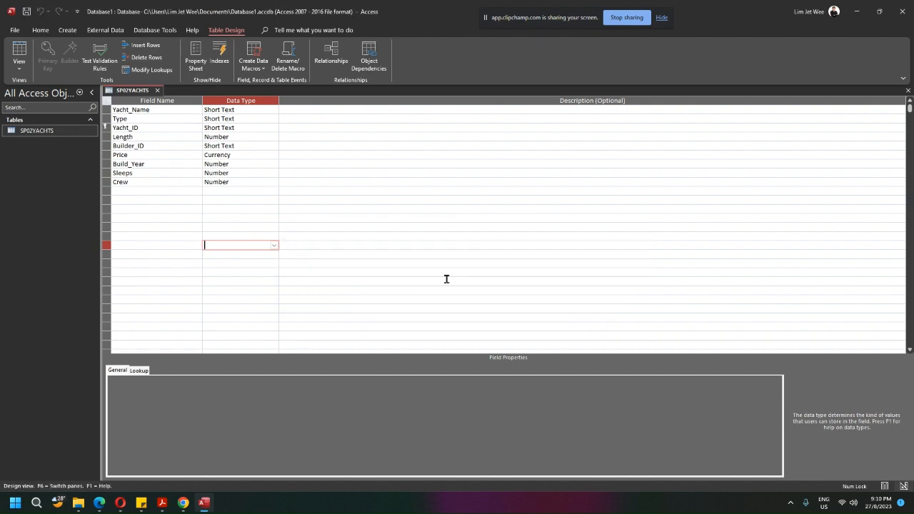
pyautogui.click(20, 48)
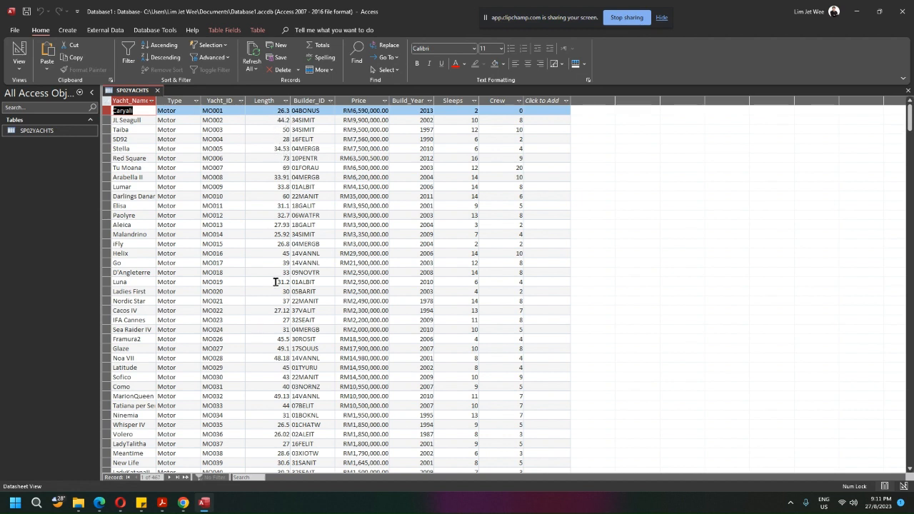
# Set the Length field's scale to 1, accepting the possible data loss on saving, and check the Length column in the datasheet.
pyautogui.click(20, 50)
pyautogui.click(251, 247)
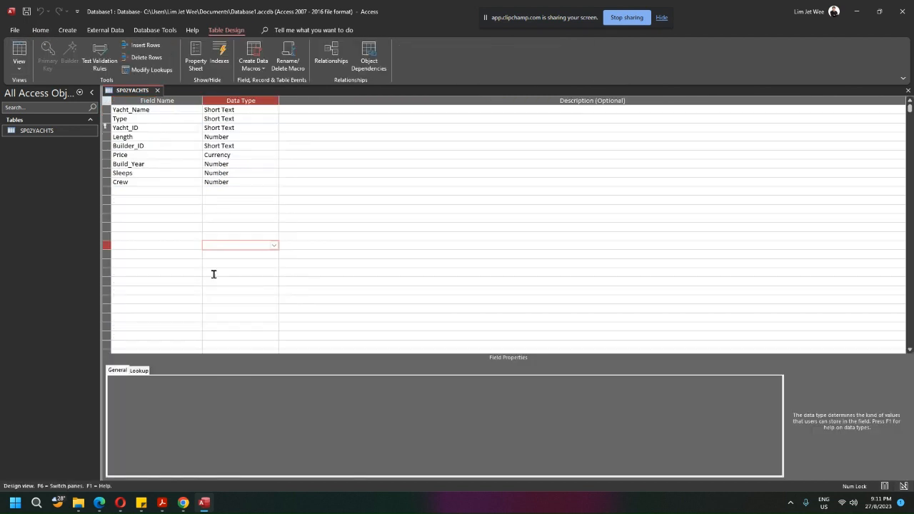
pyautogui.click(239, 137)
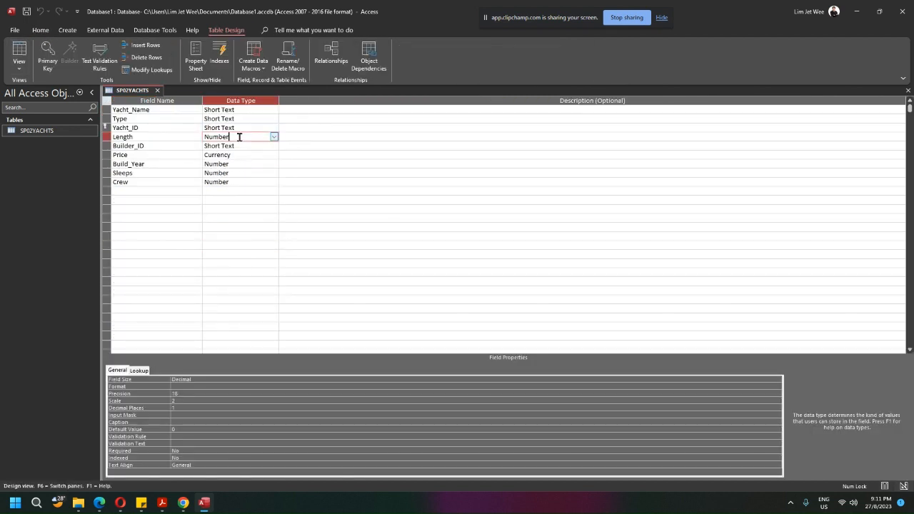
pyautogui.click(193, 402)
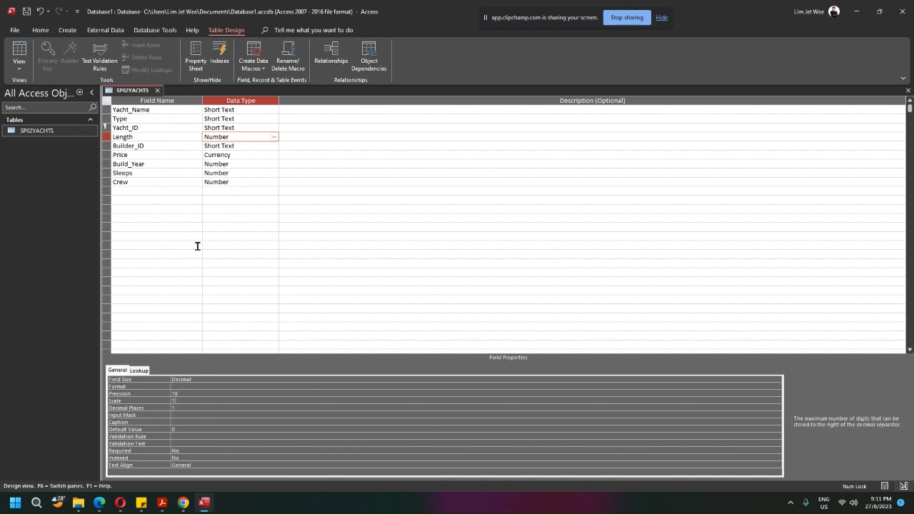
pyautogui.click(27, 13)
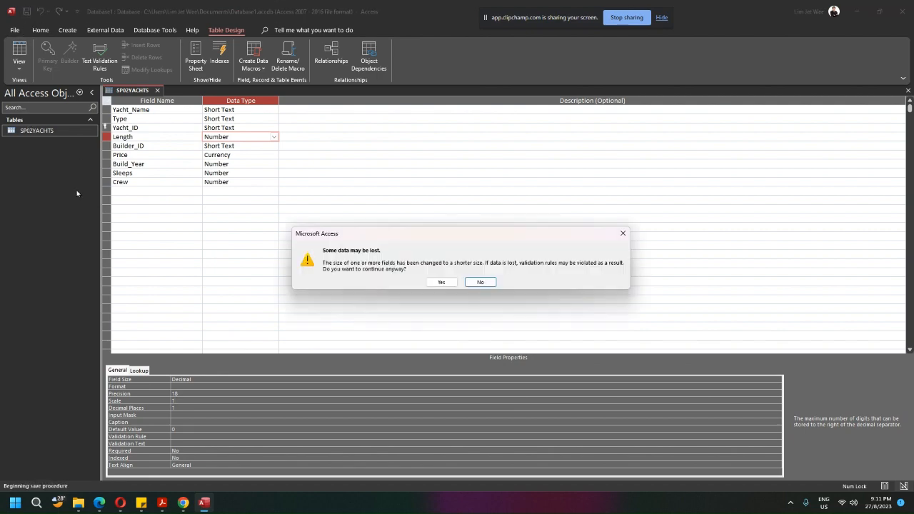
pyautogui.click(434, 281)
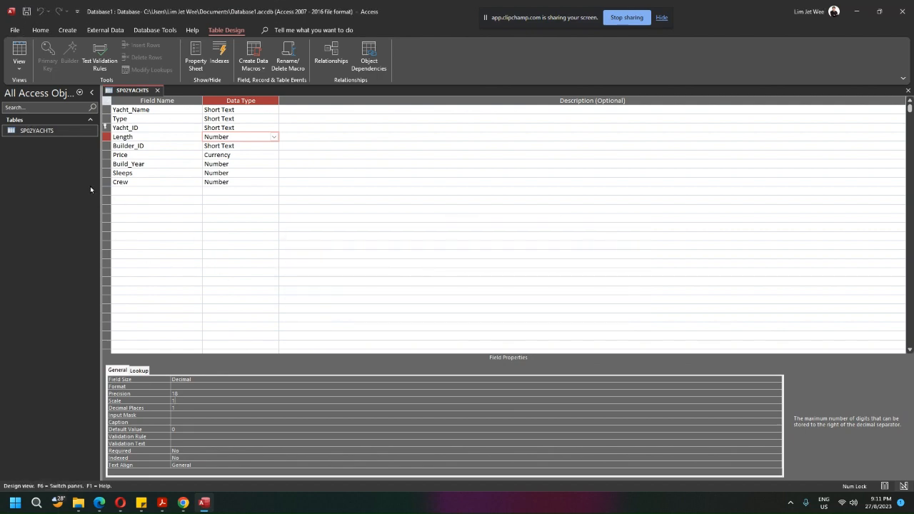
pyautogui.click(19, 50)
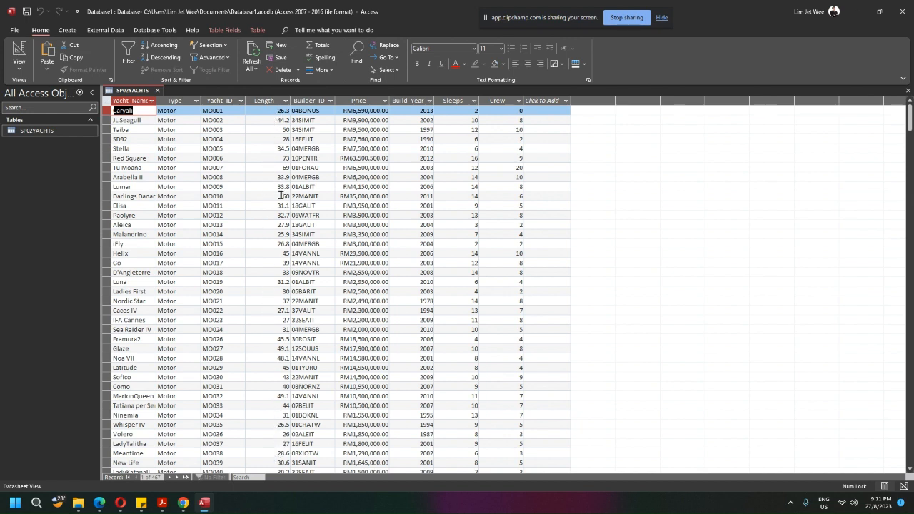
pyautogui.scroll(-2, 275, 380)
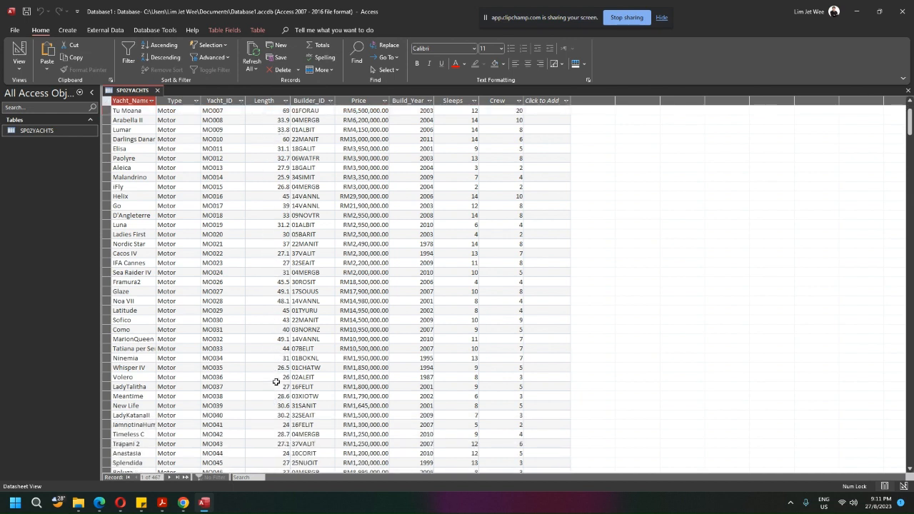
pyautogui.scroll(2, 276, 379)
# Keep the Price field's data type as Currency in Design View and set its display format to Currency.
pyautogui.click(367, 139)
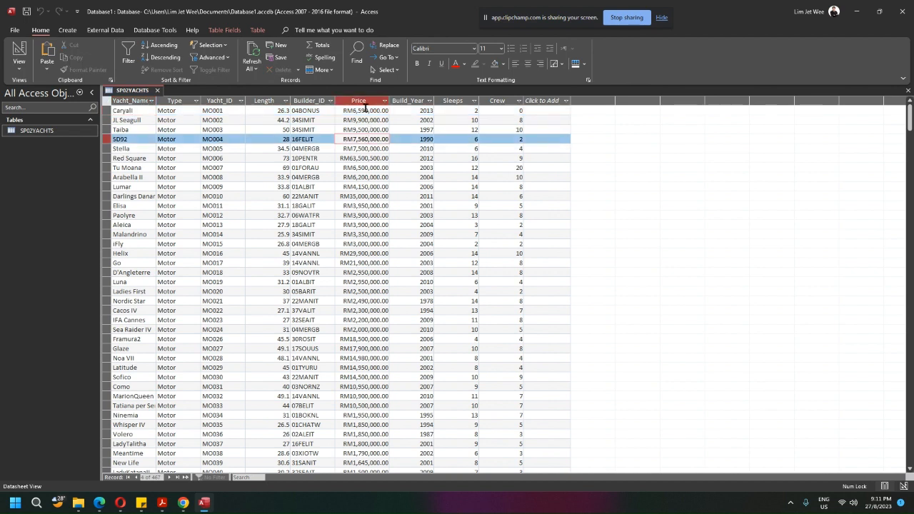
pyautogui.click(20, 50)
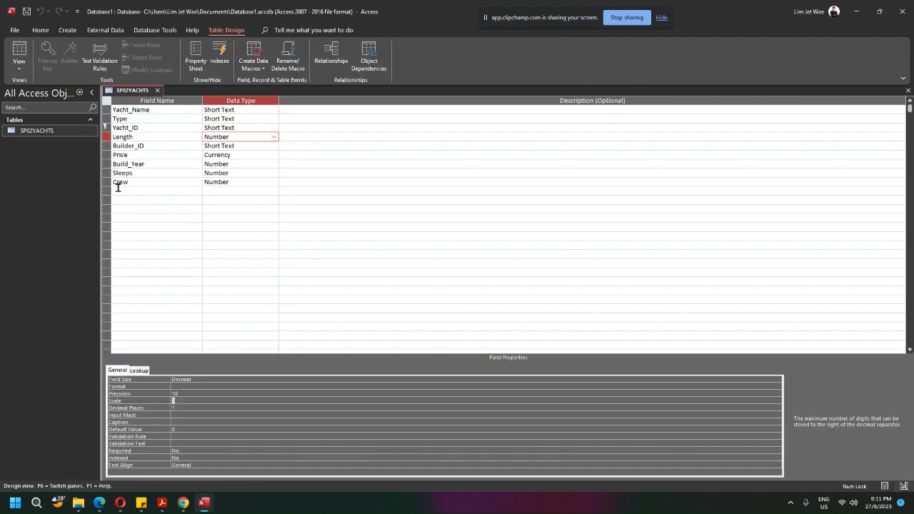
pyautogui.click(129, 156)
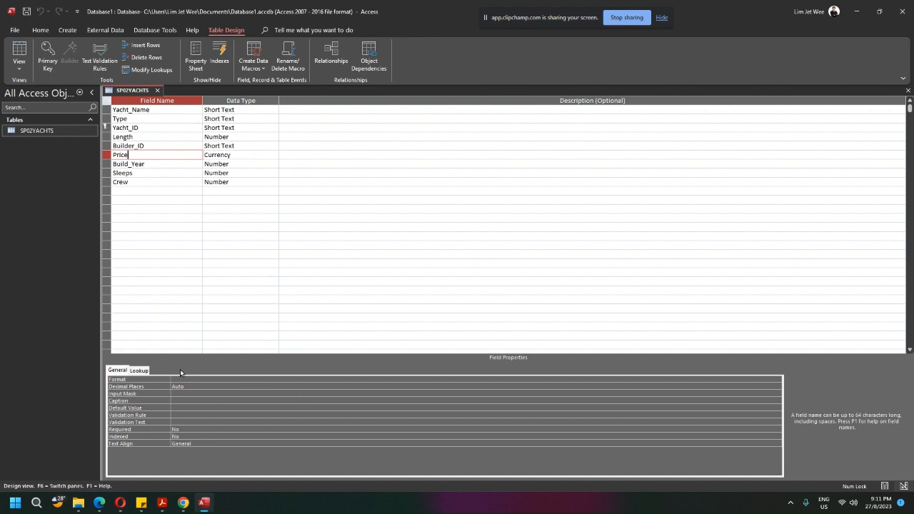
pyautogui.click(245, 155)
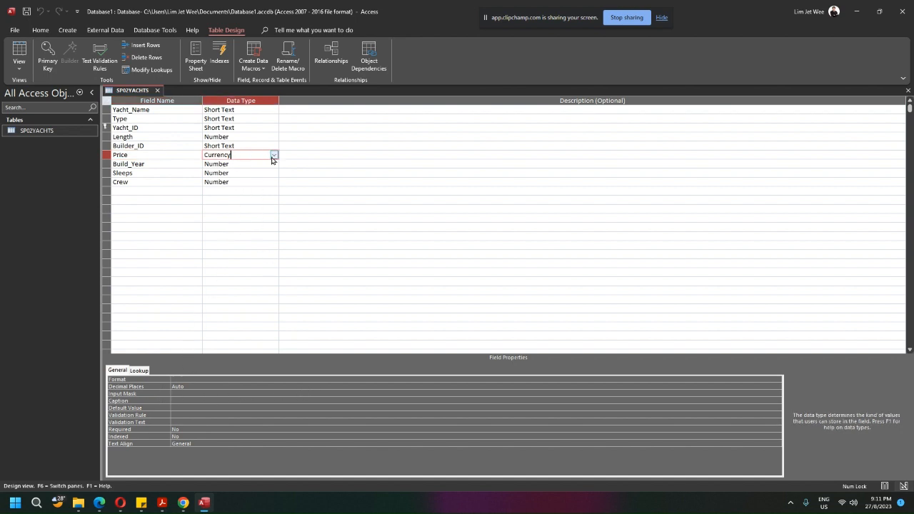
pyautogui.click(274, 156)
pyautogui.click(274, 157)
pyautogui.click(140, 371)
pyautogui.click(118, 371)
pyautogui.click(214, 379)
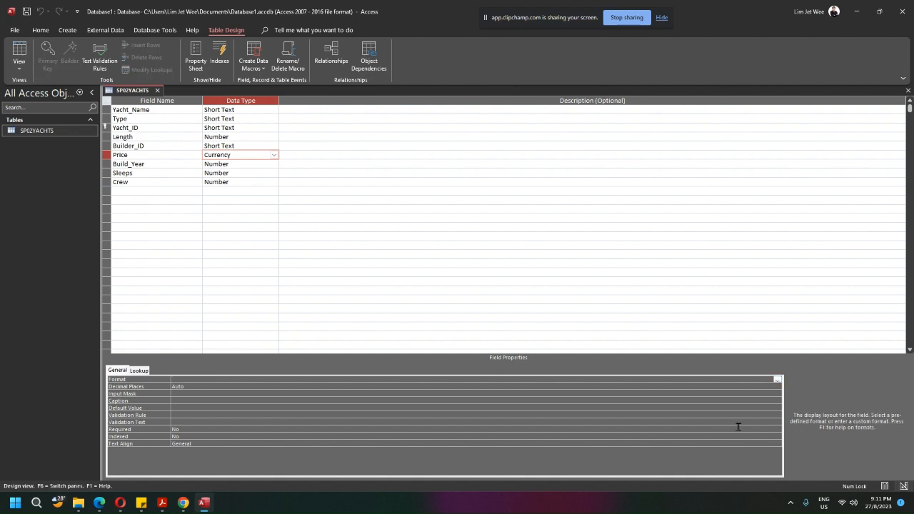
pyautogui.click(778, 380)
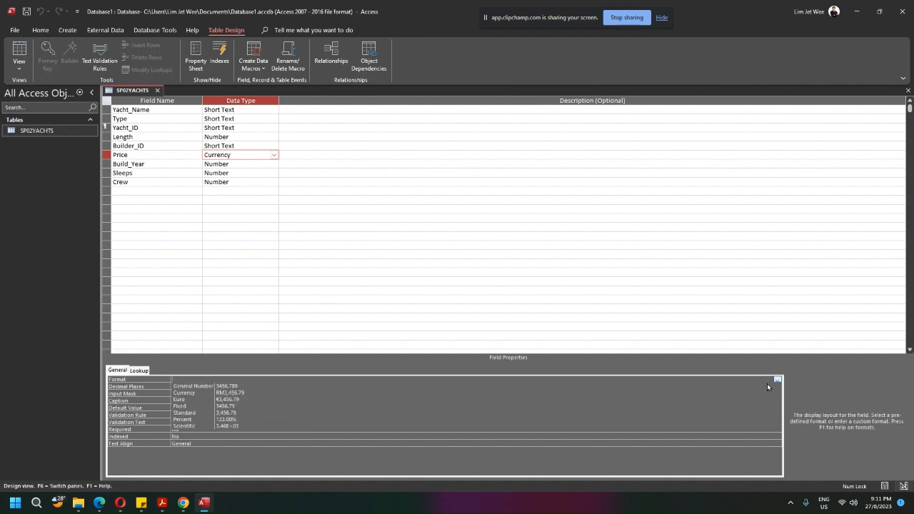
pyautogui.click(262, 395)
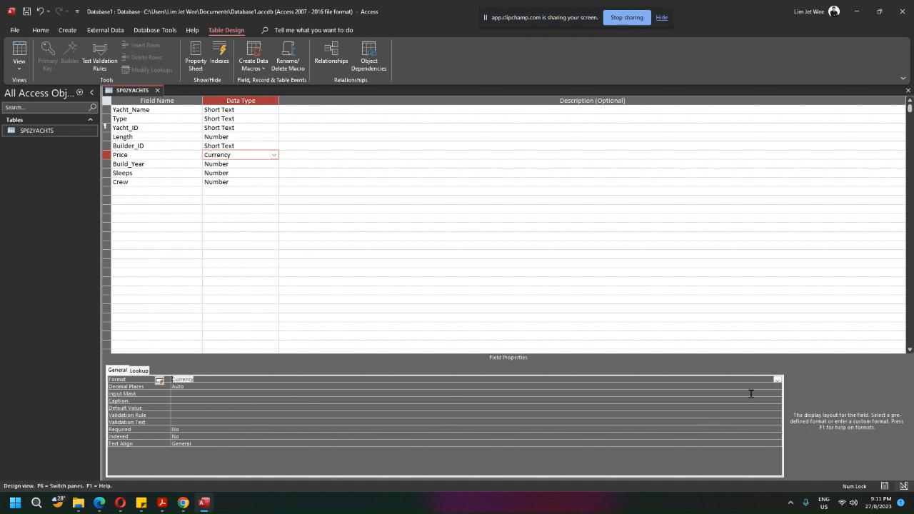
# Set the Price field's format to General Number, save the table design and check the Price column in the datasheet.
pyautogui.click(777, 380)
pyautogui.click(250, 386)
pyautogui.click(26, 11)
pyautogui.click(20, 50)
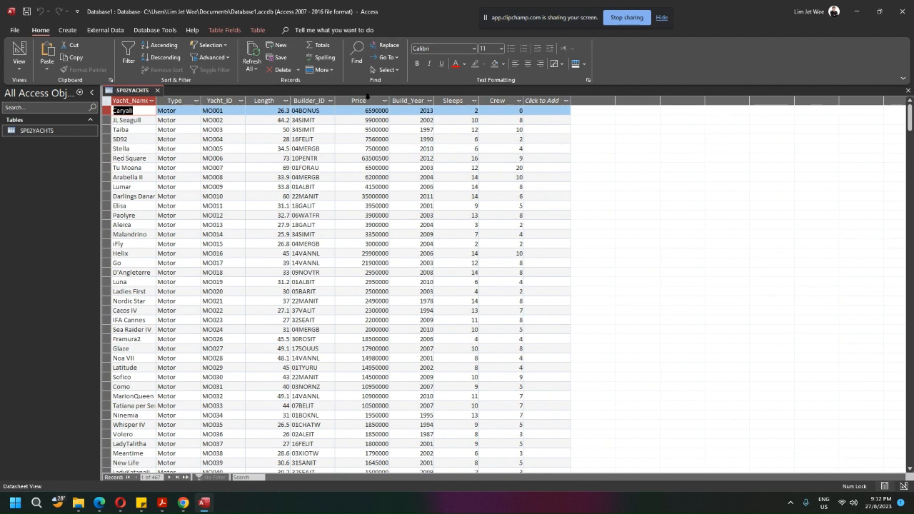
pyautogui.click(369, 101)
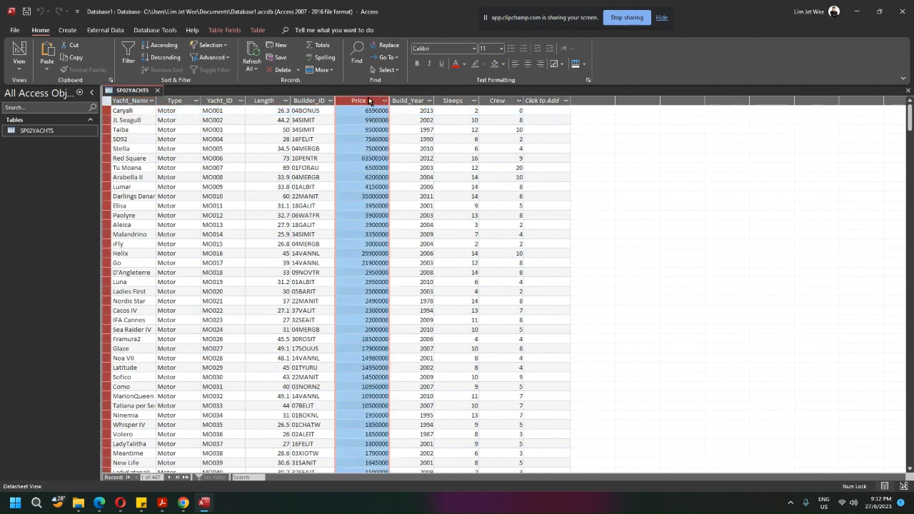
# Return the SP02YACHTS table to Design View and change the Price field's format back to Currency.
pyautogui.click(18, 49)
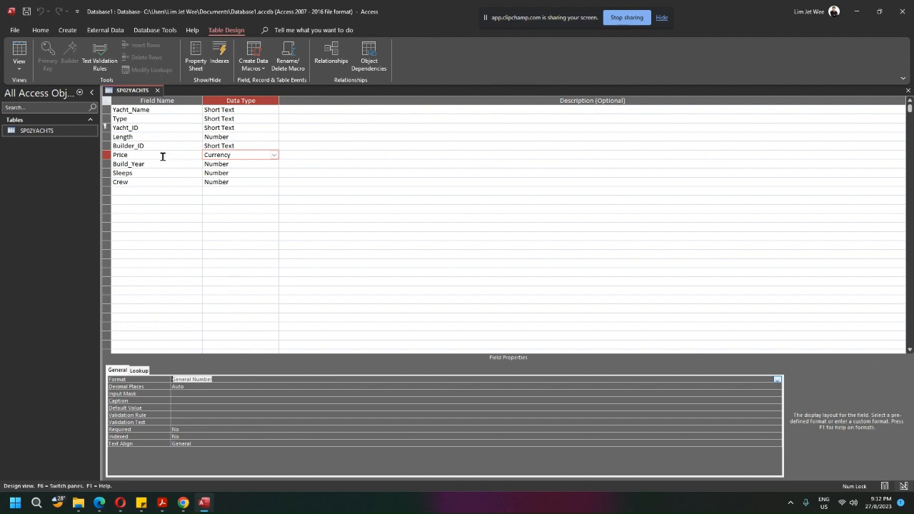
pyautogui.click(161, 154)
pyautogui.click(250, 156)
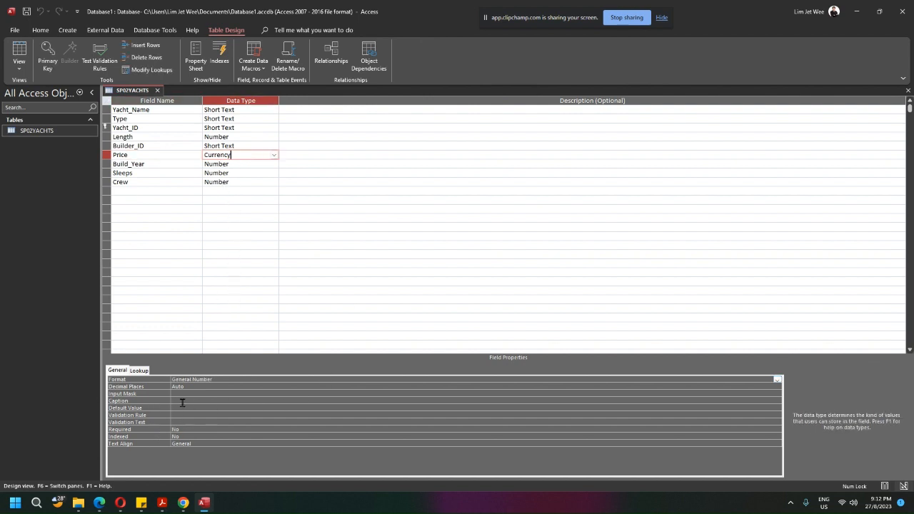
pyautogui.click(222, 381)
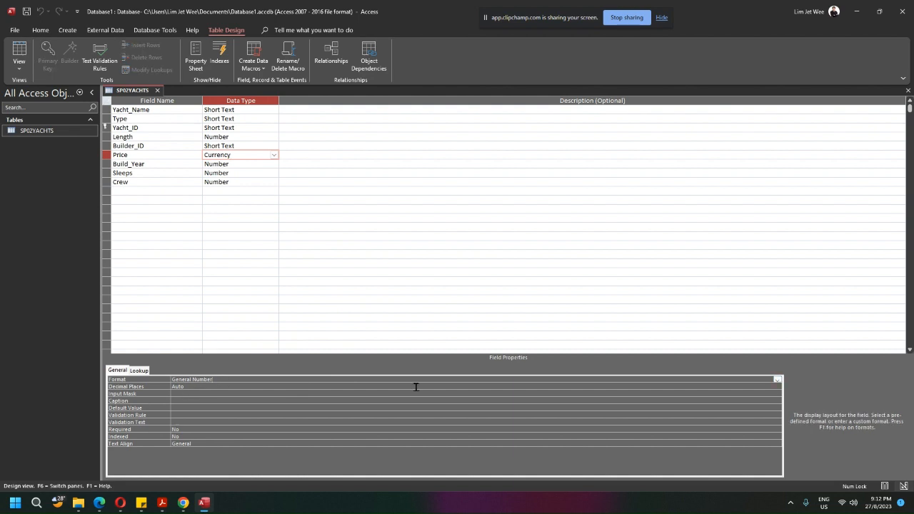
pyautogui.click(778, 380)
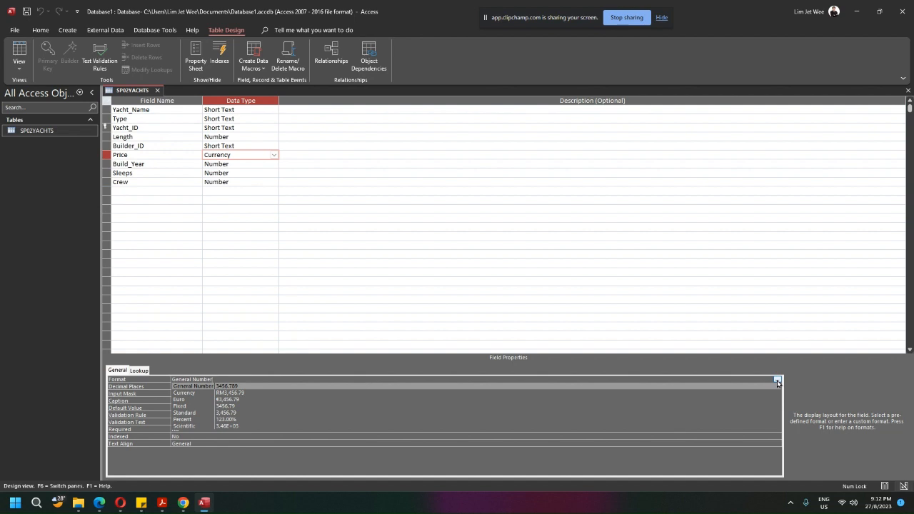
pyautogui.click(243, 393)
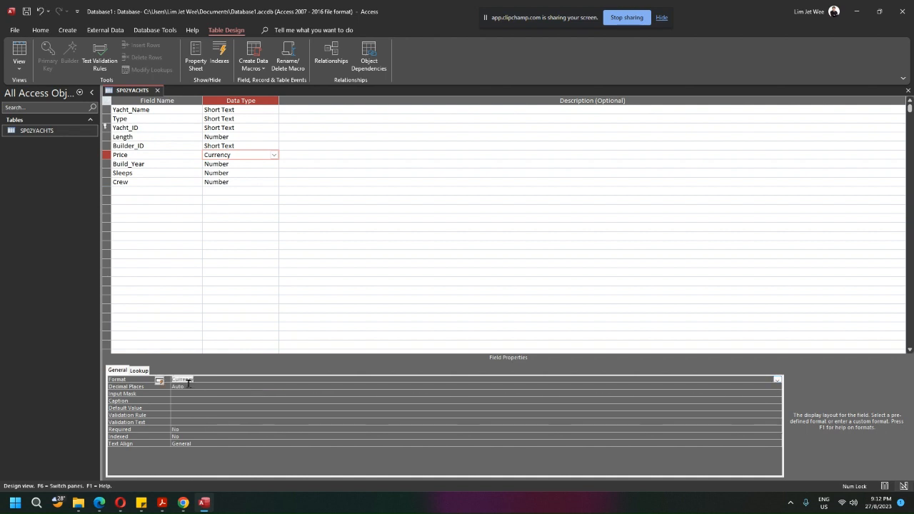
# Examine the Price field's available display formats and property update options, keeping Currency selected.
pyautogui.click(162, 383)
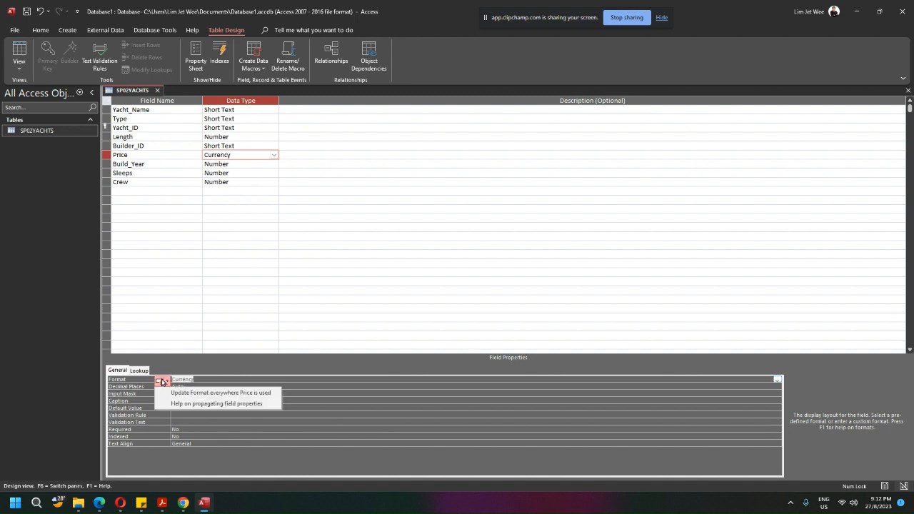
pyautogui.click(162, 383)
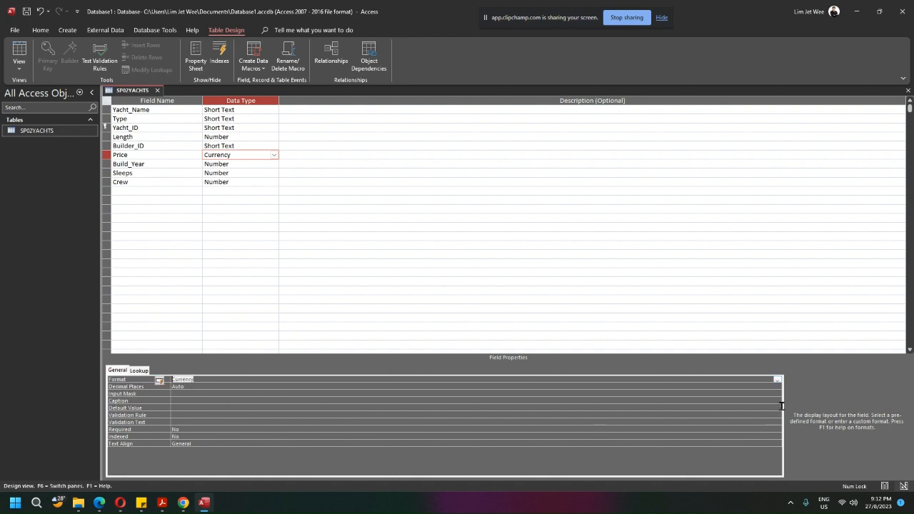
pyautogui.click(778, 380)
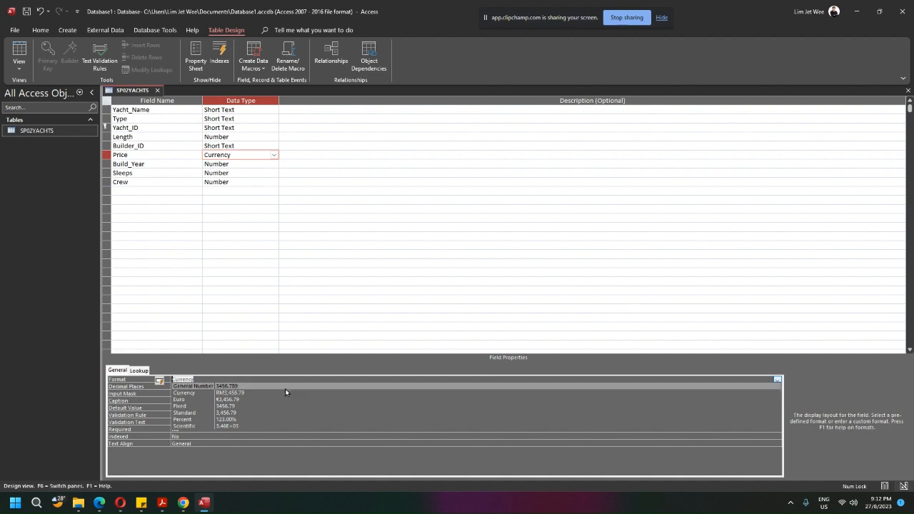
pyautogui.click(222, 394)
pyautogui.click(777, 380)
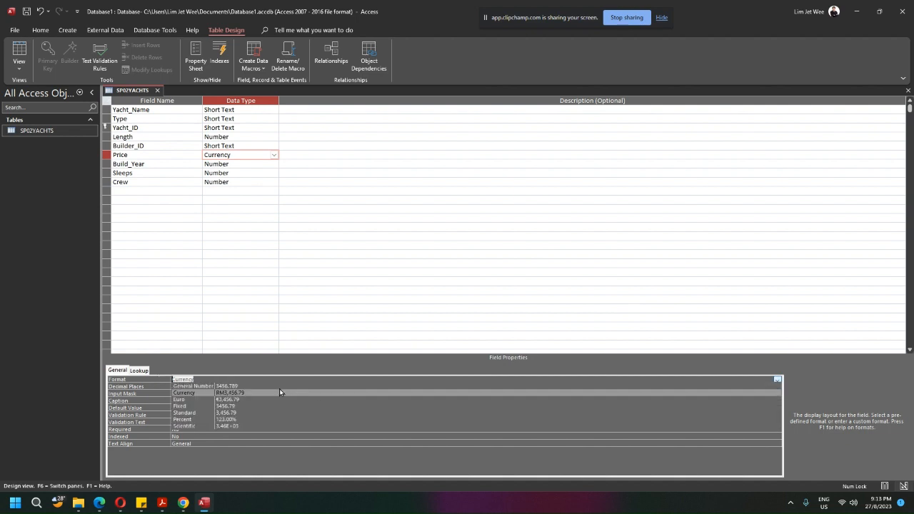
pyautogui.click(234, 394)
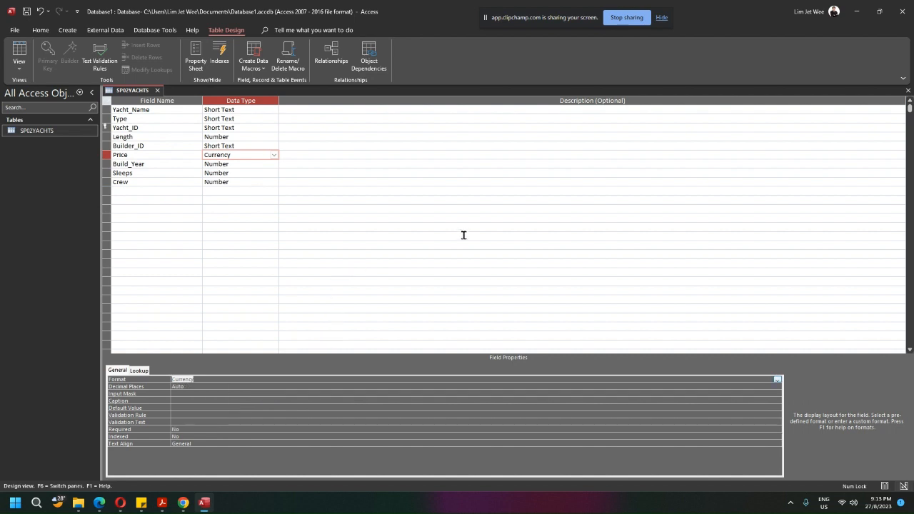